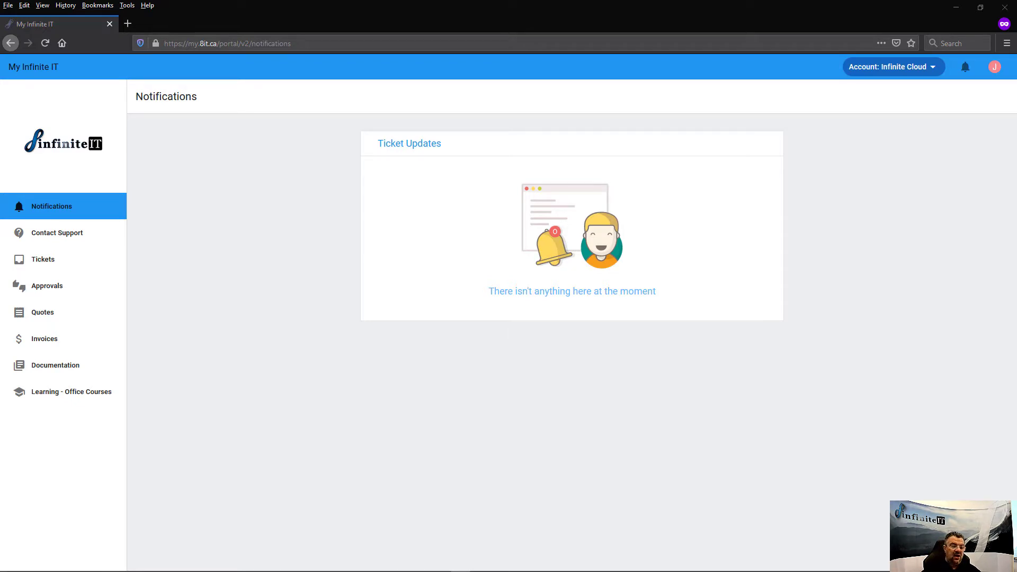
Open the Invoices dashboard and look over the balances, payment methods and open invoices.
left_click(54, 344)
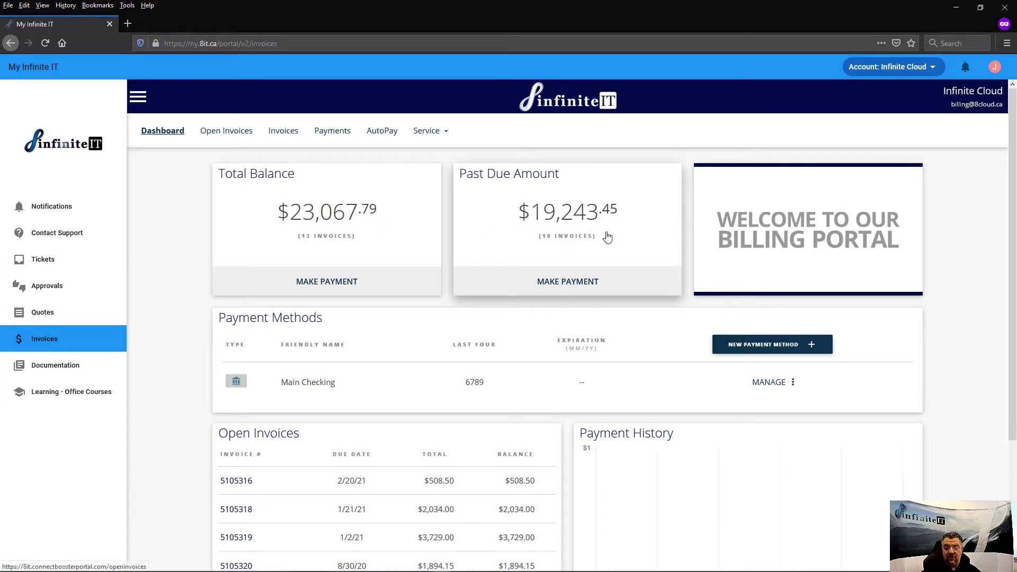
scroll(603, 242, "down", 2)
scroll(603, 241, "down", 1)
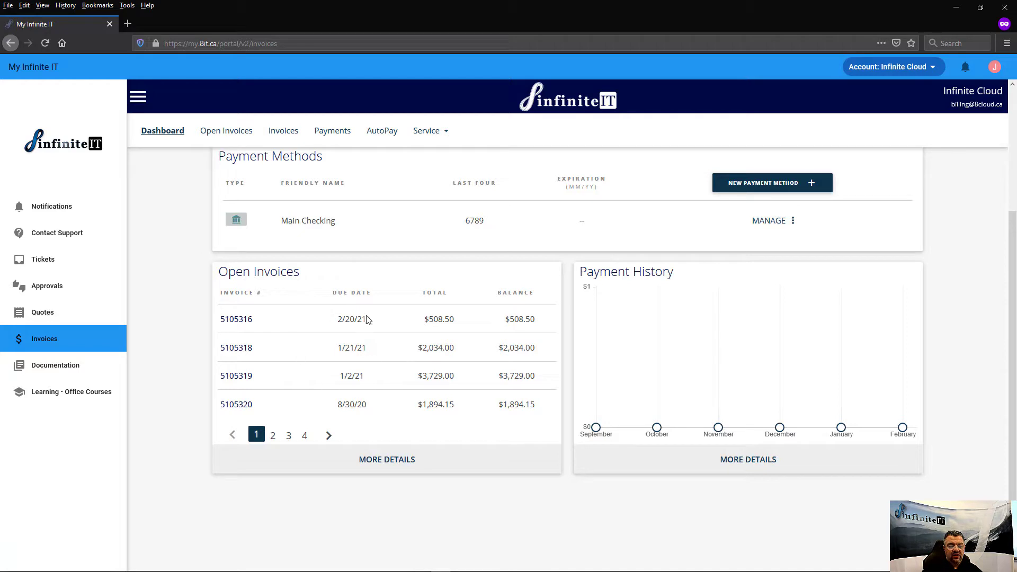
scroll(539, 367, "up", 3)
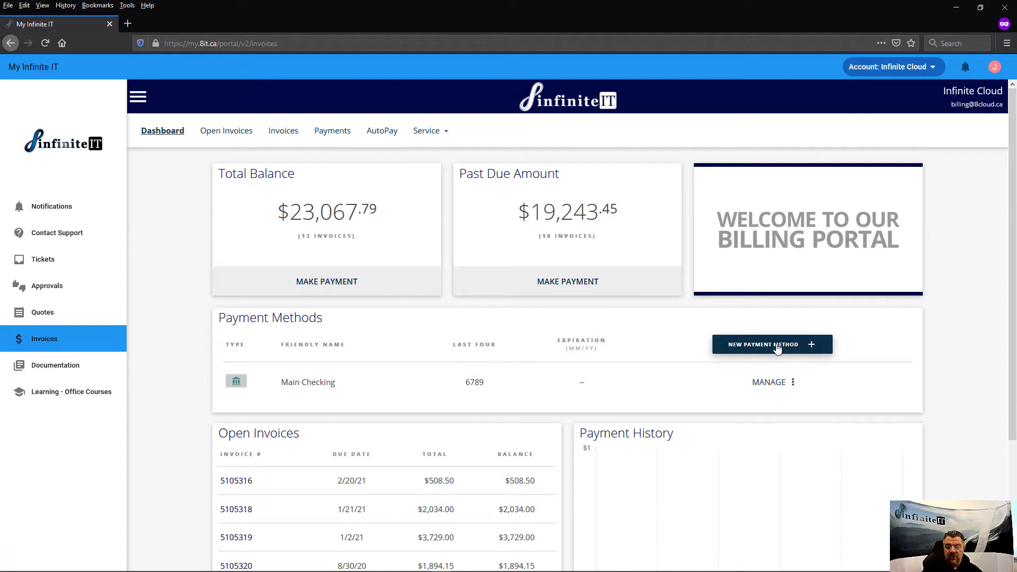
Start adding a new Bank Account payment method.
left_click(758, 345)
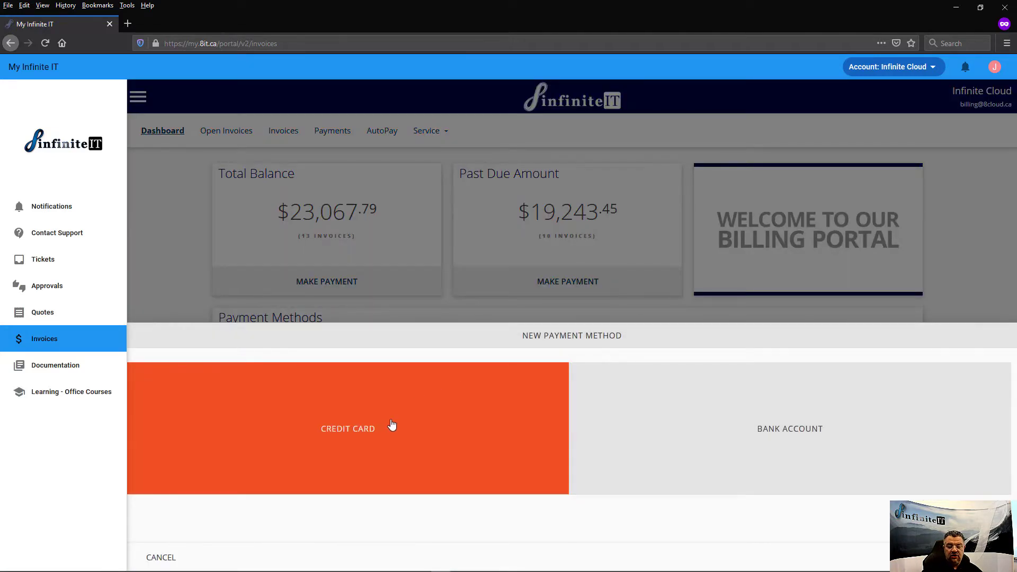
left_click(724, 428)
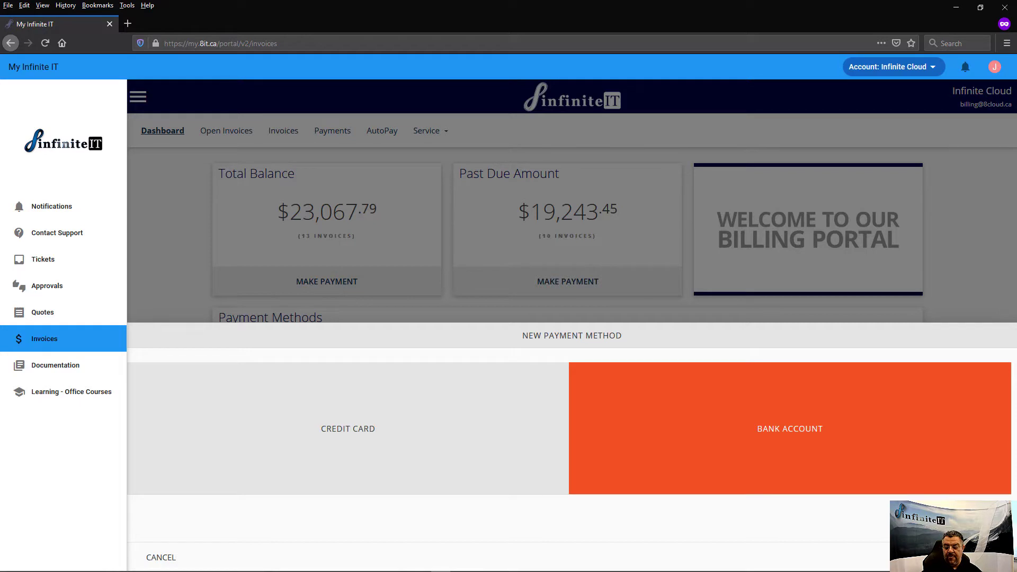
left_click(988, 558)
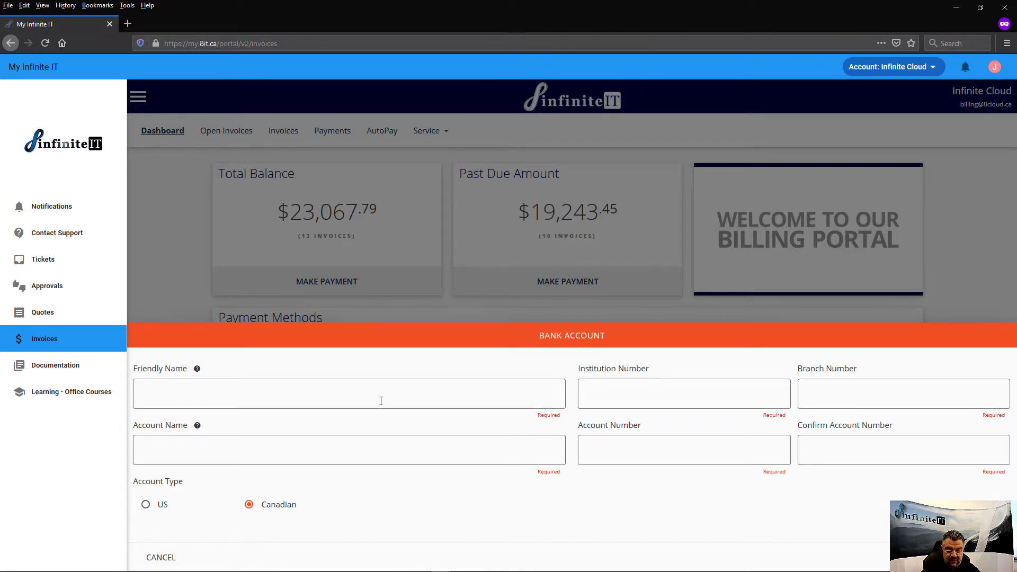
Name it 'test bank account', with branch 18569, account name Checking, and the account number entered twice.
type("test")
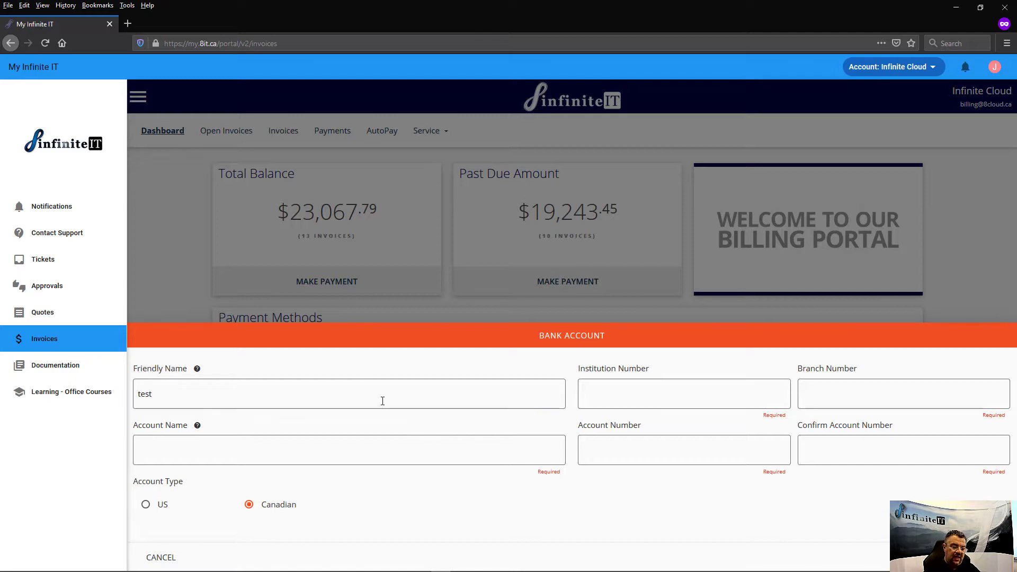
type(" bank account")
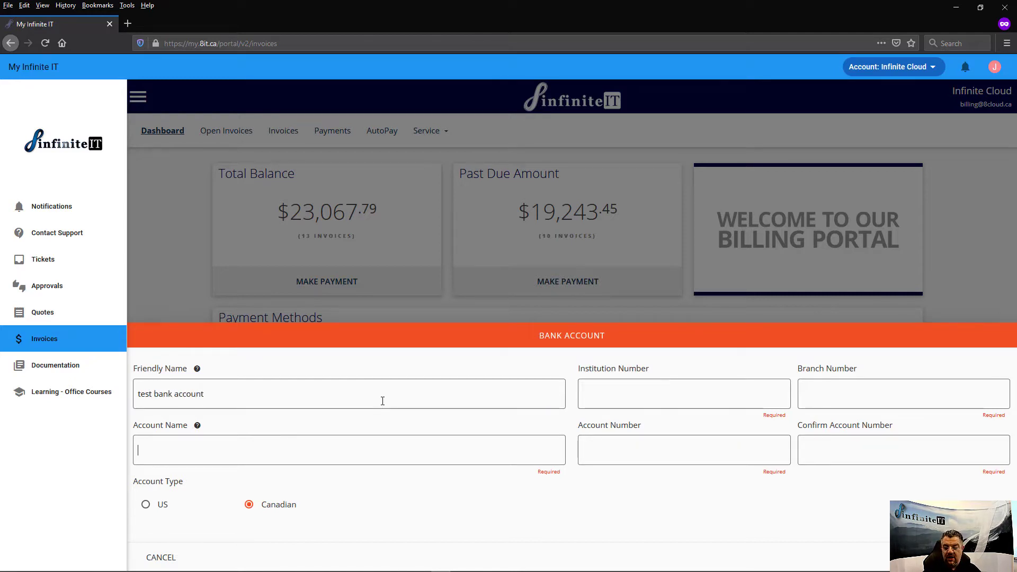
type("123")
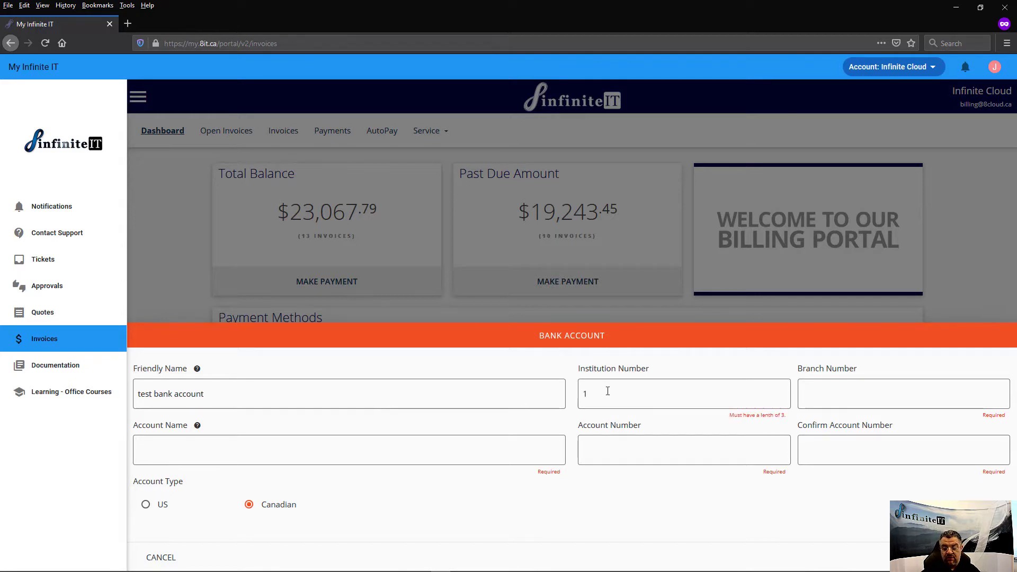
left_click(843, 399)
type("18569")
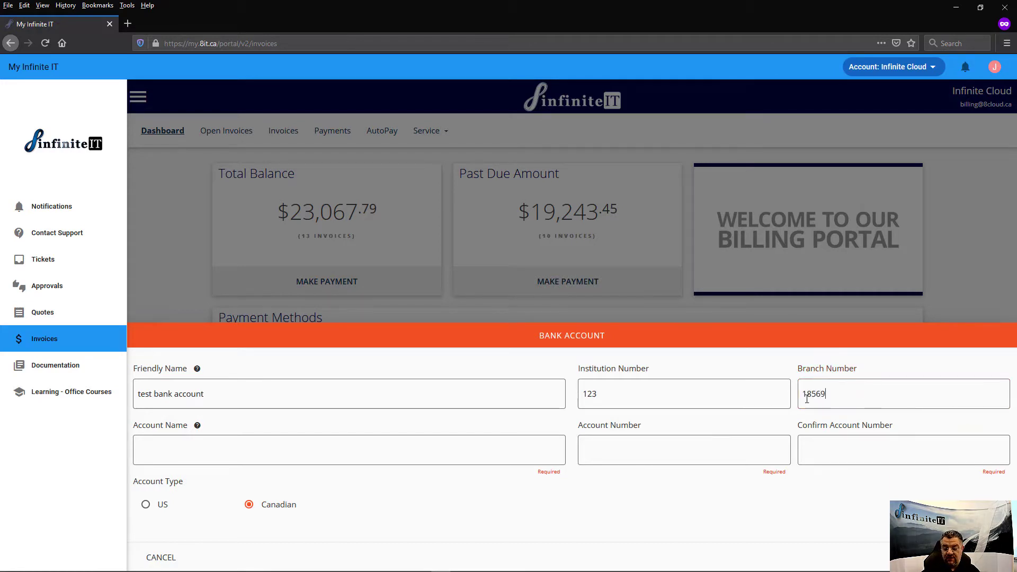
left_click(345, 454)
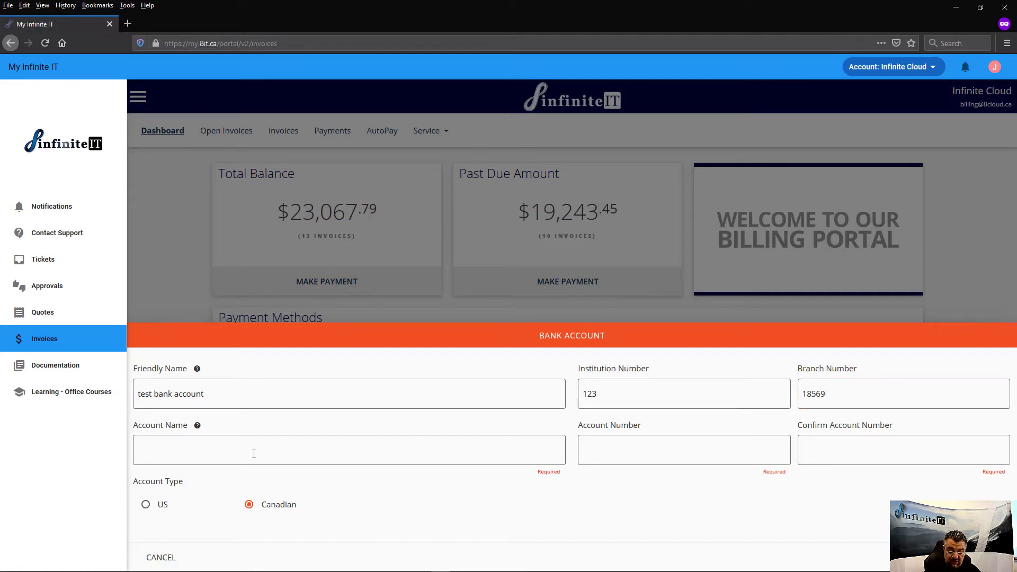
type("Checking")
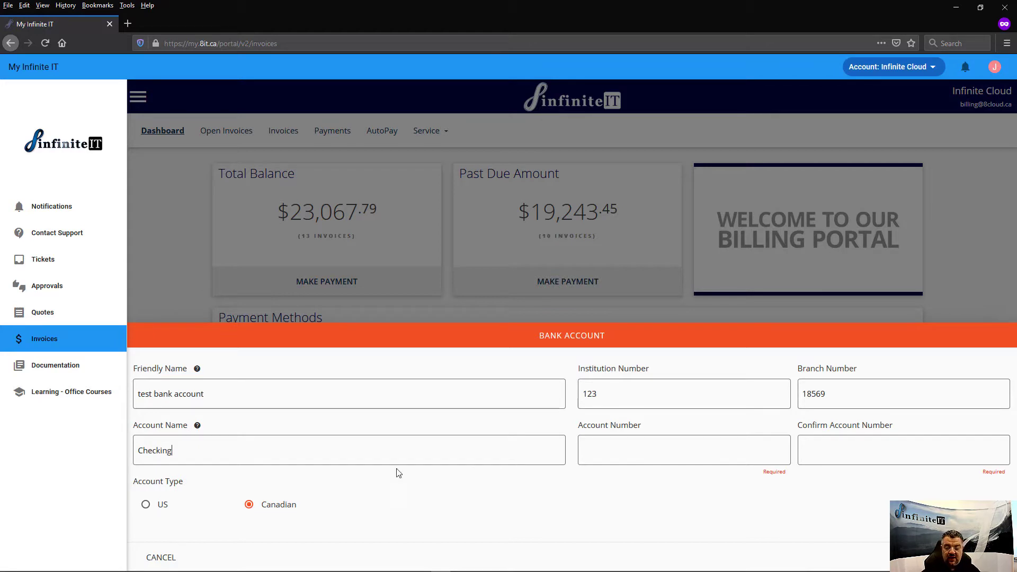
left_click(627, 454)
type("123")
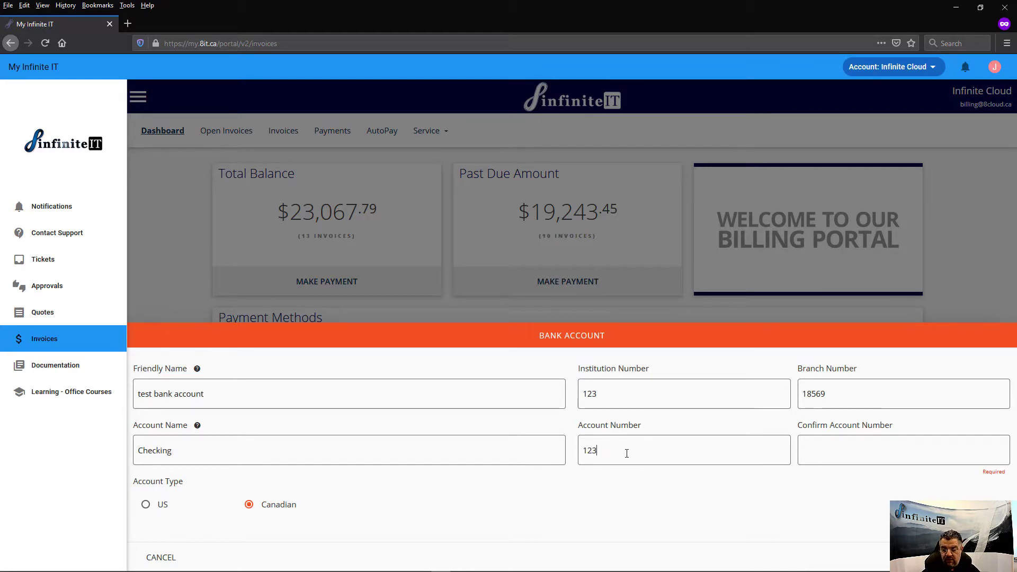
type("456789")
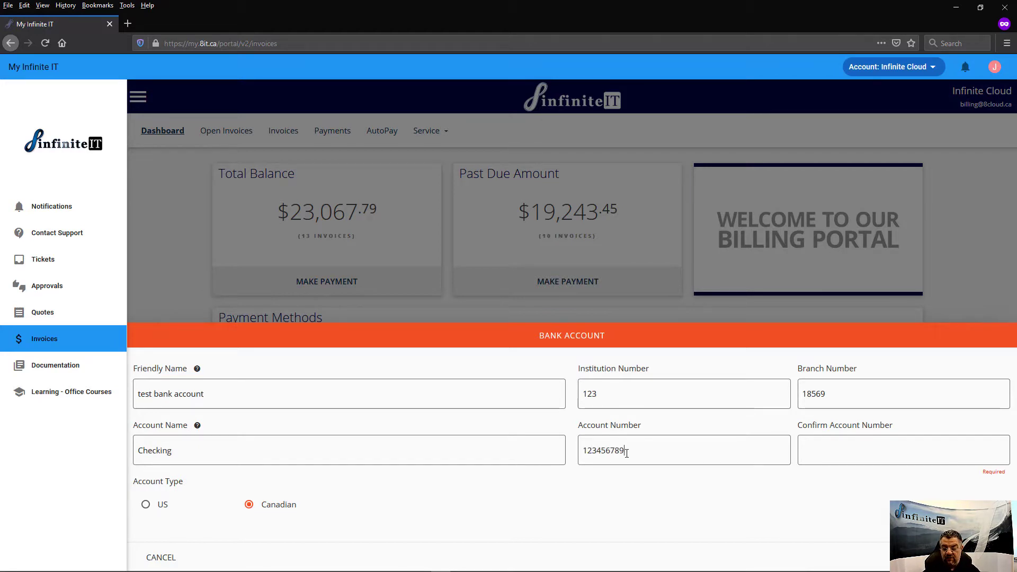
left_click(816, 450)
type("123456789")
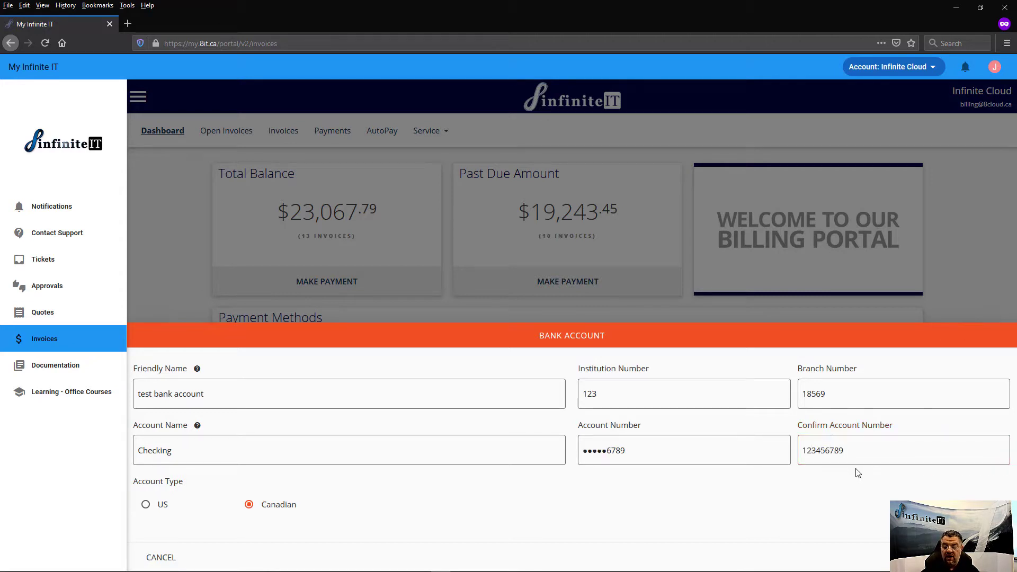
left_click(827, 494)
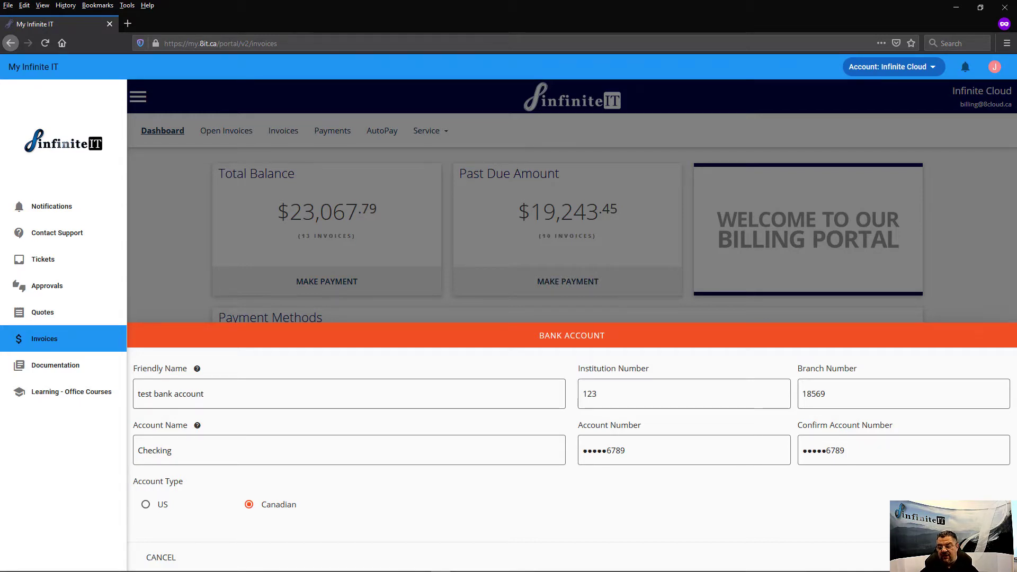
left_click(987, 557)
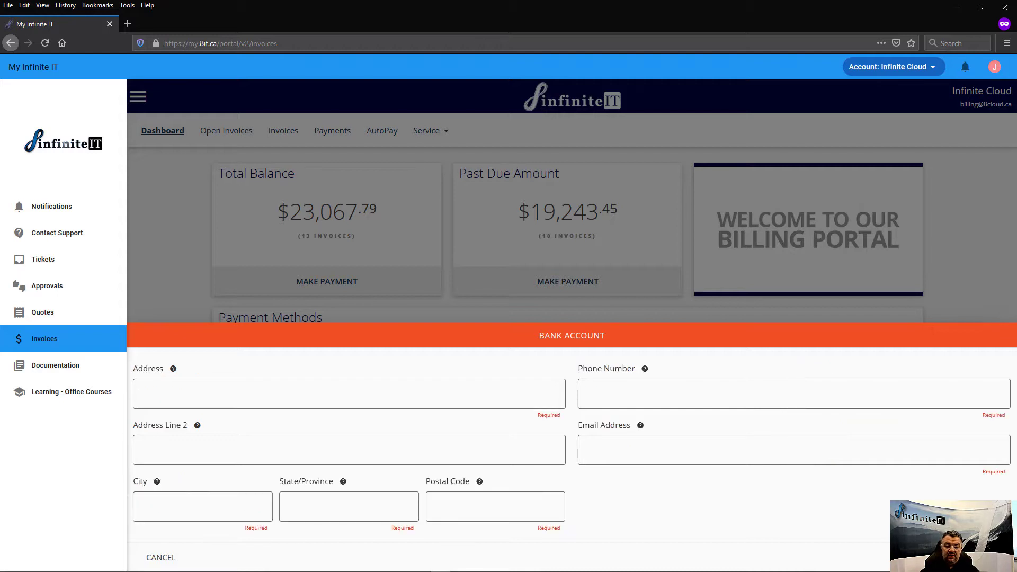
Enter the billing street address, contact phone number, suite line and contact e-mail.
left_click(203, 397)
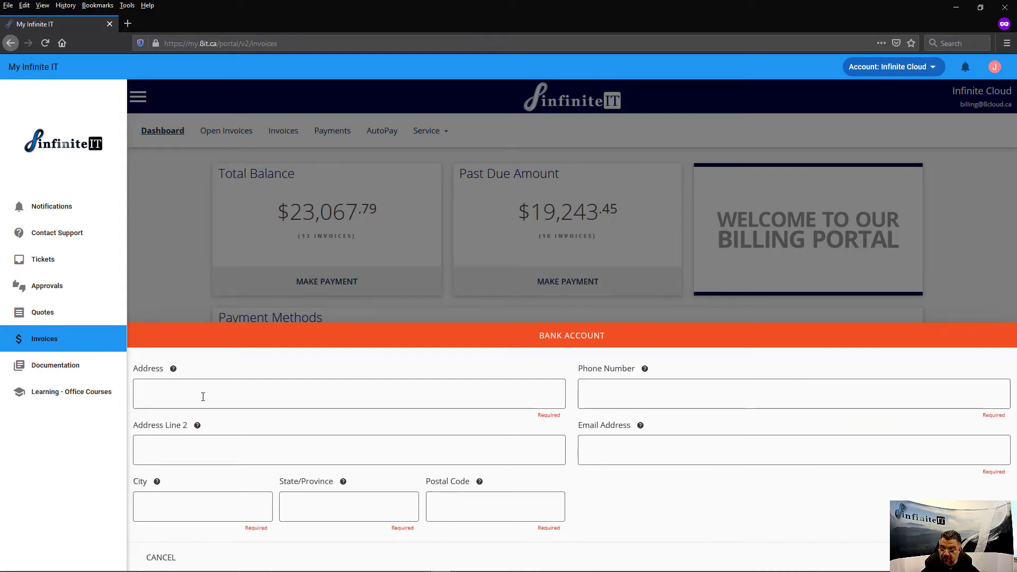
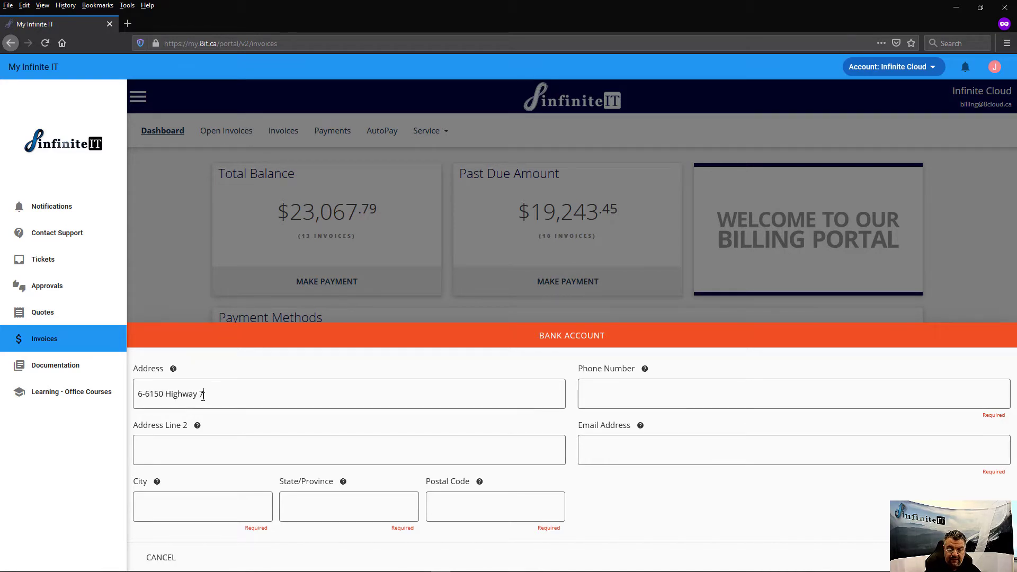
left_click(610, 392)
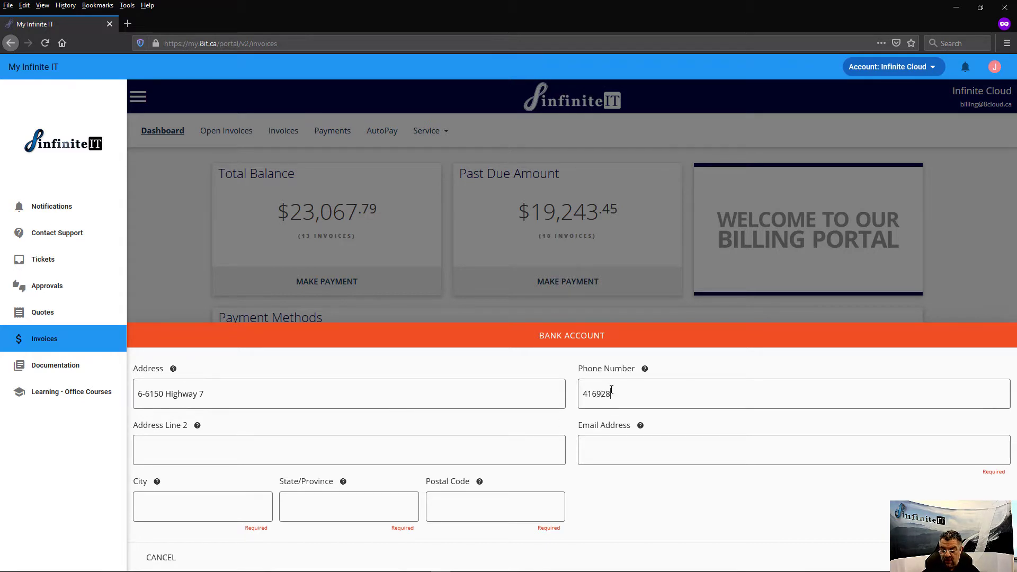
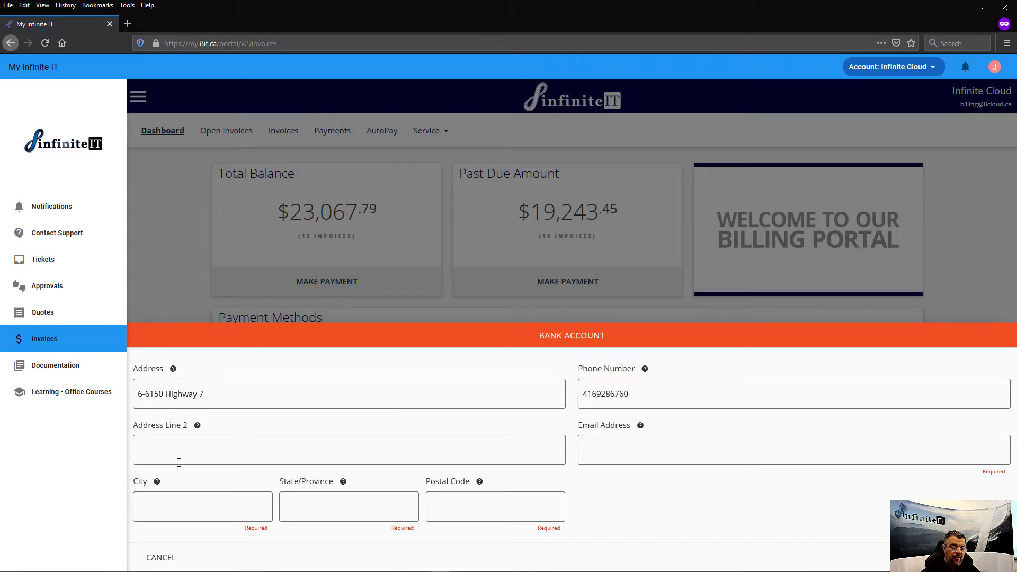
left_click(177, 456)
type("Suite")
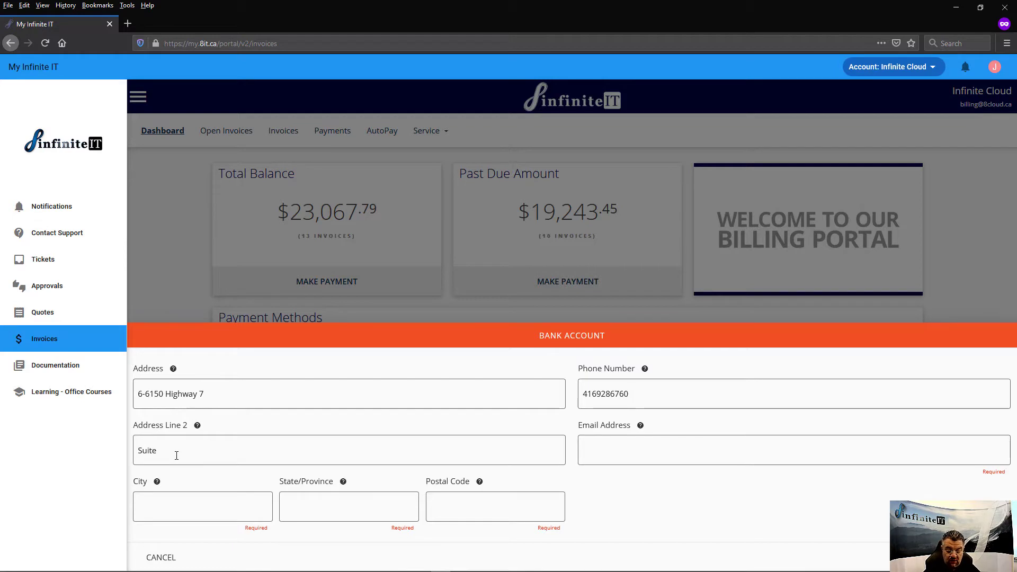
type(" 451")
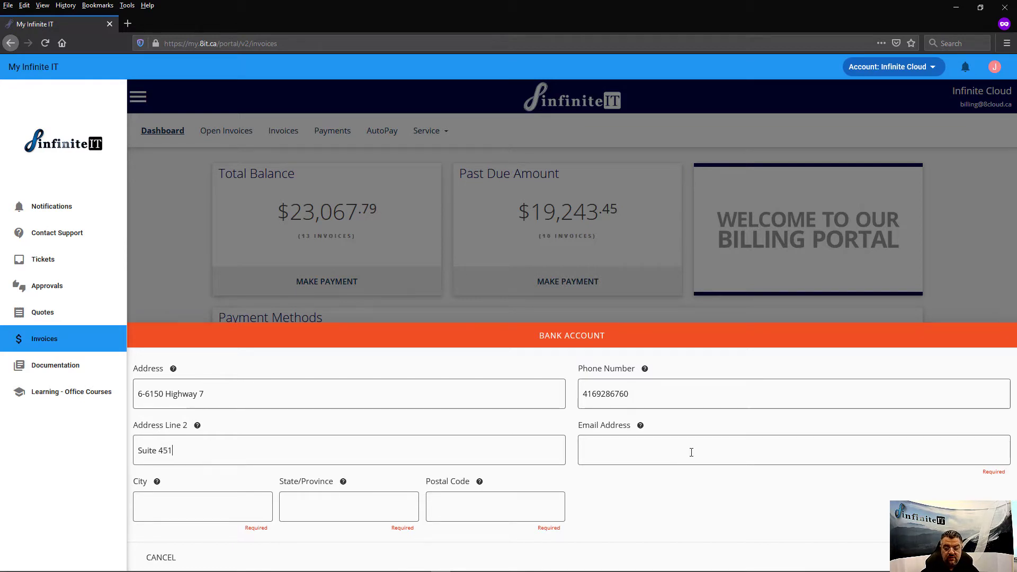
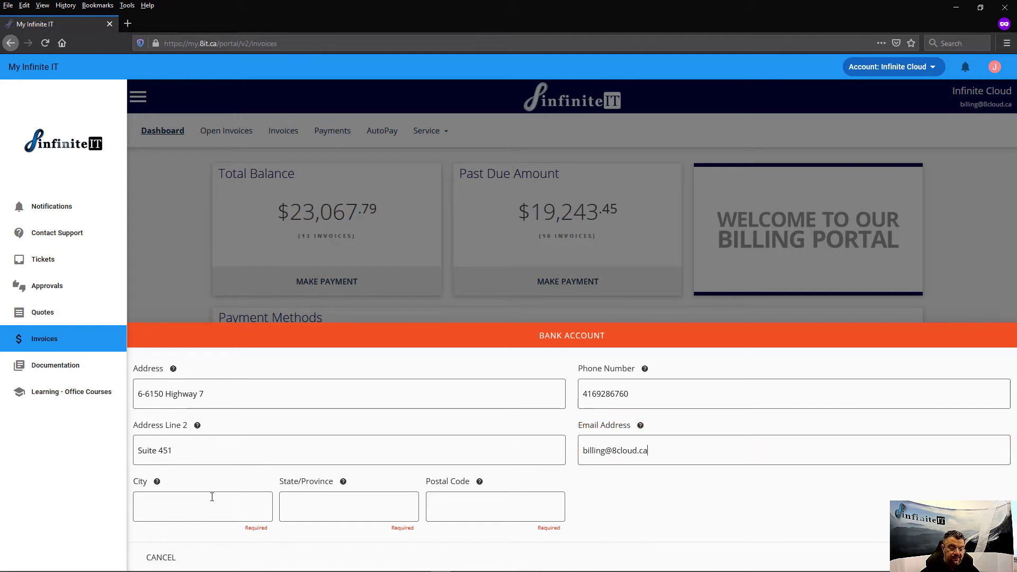
Set the city to Vaughan, province ON, and fill in the postal code.
left_click(203, 506)
type("Vau")
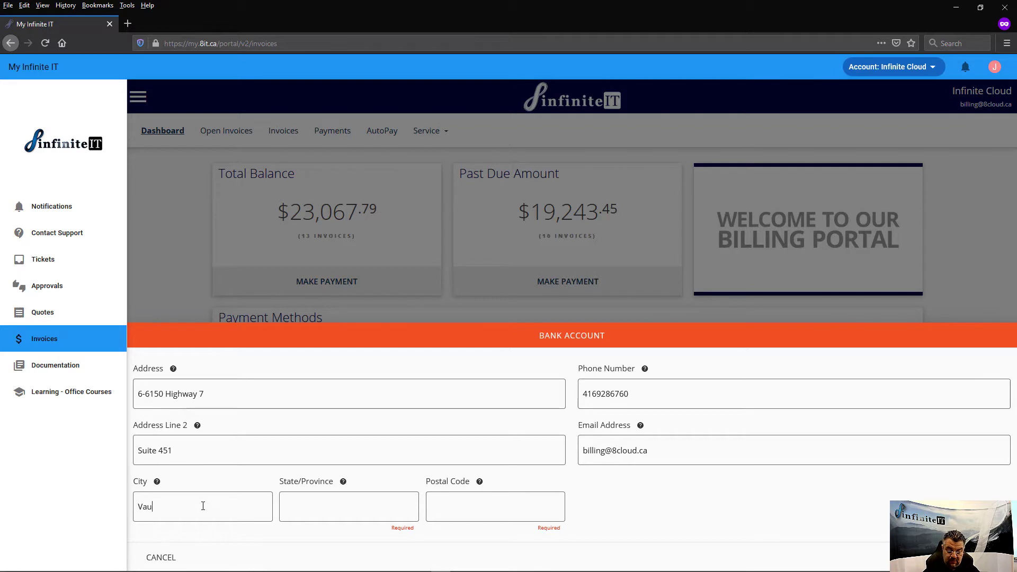
type("ghan")
type("ON")
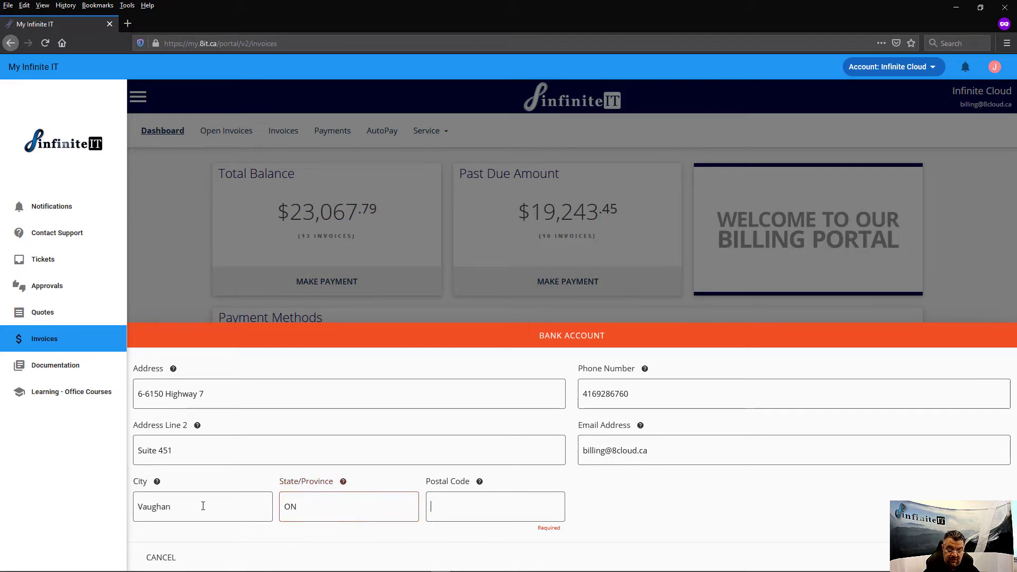
key("Tab")
type("L4")
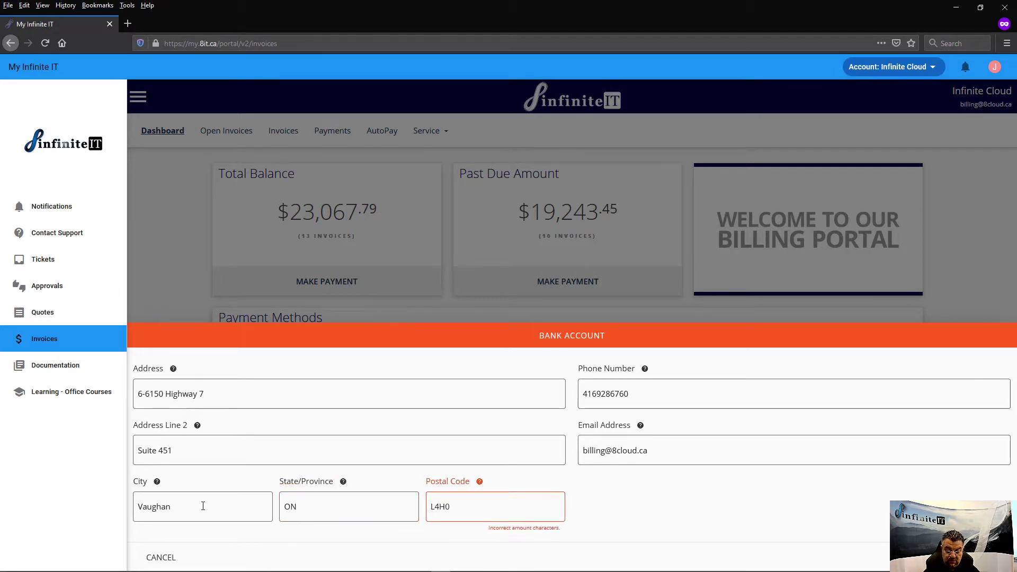
type("H0R6")
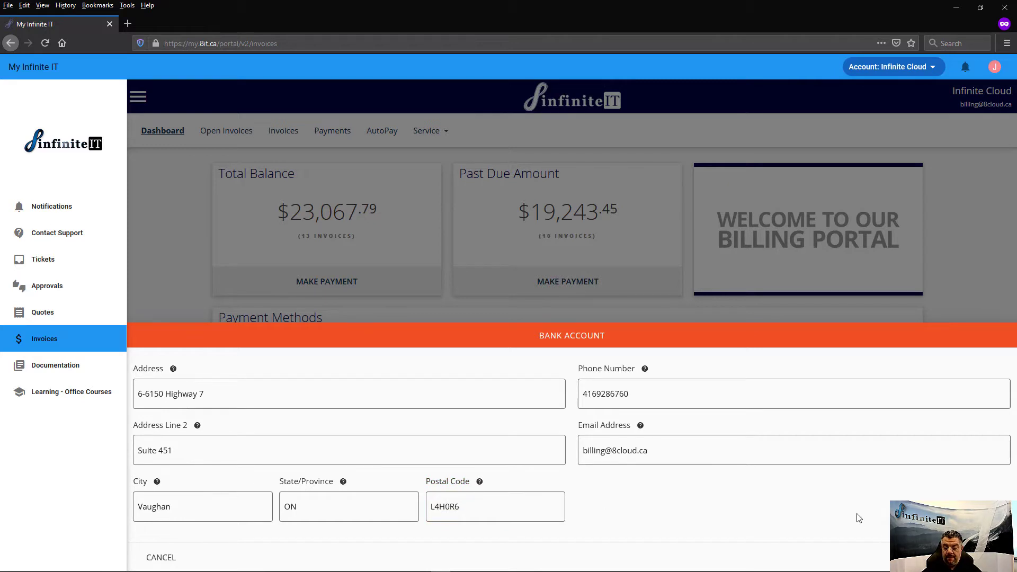
left_click(987, 558)
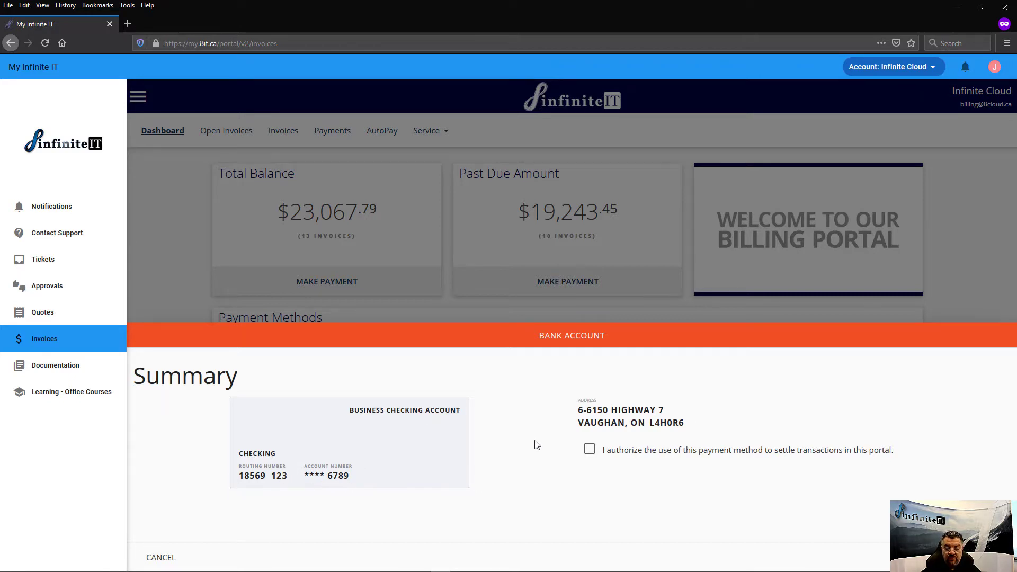
Authorize and save the test bank account, then view open invoice 5105320's details.
left_click(589, 450)
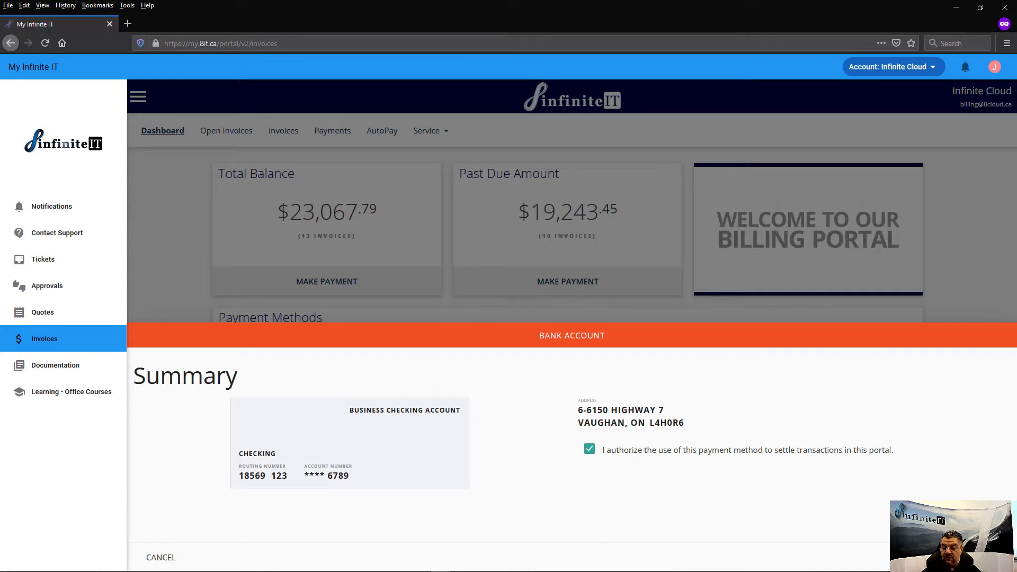
left_click(982, 557)
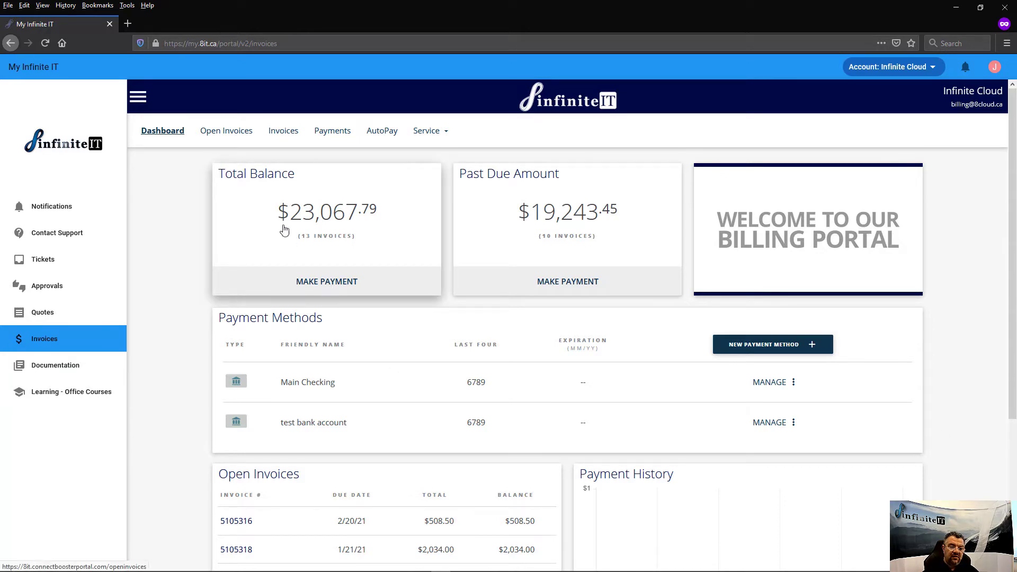
left_click(234, 138)
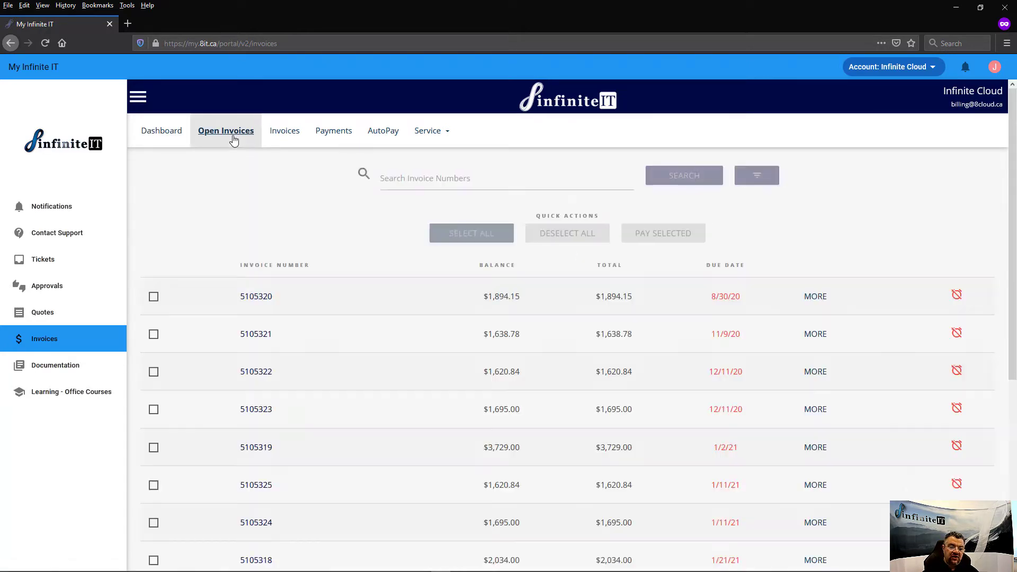
scroll(361, 333, "down", 5)
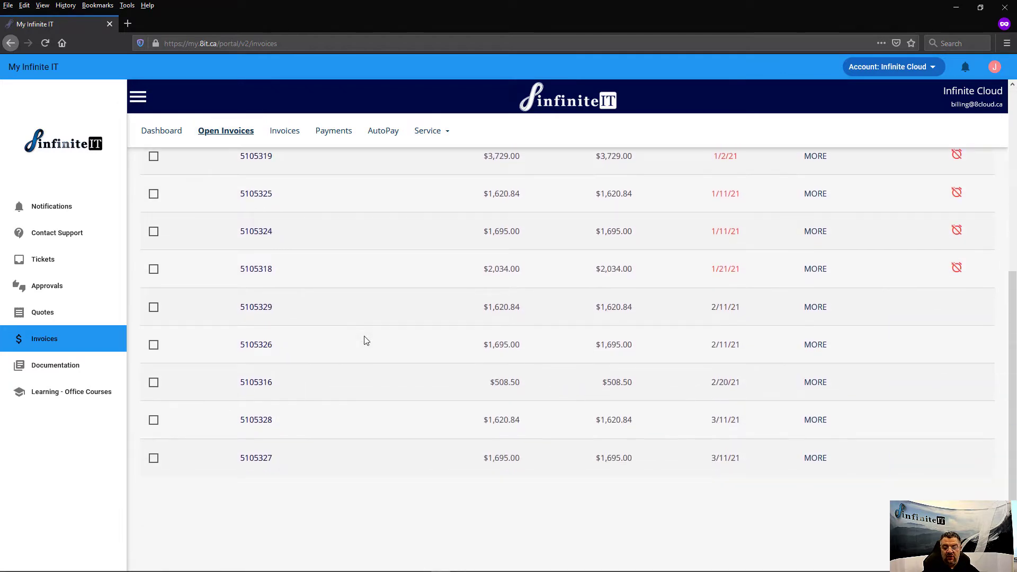
scroll(365, 340, "up", 5)
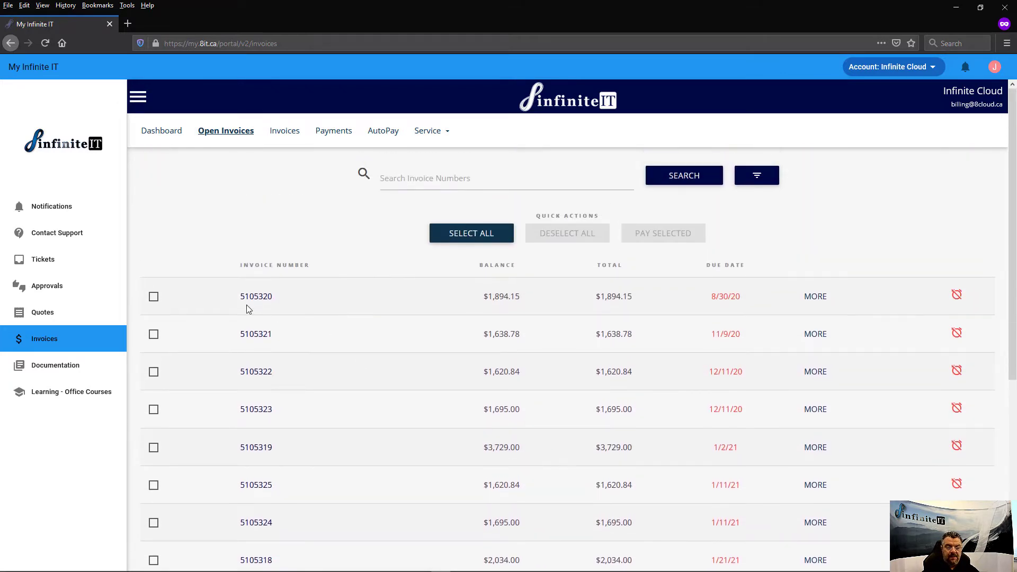
left_click(255, 298)
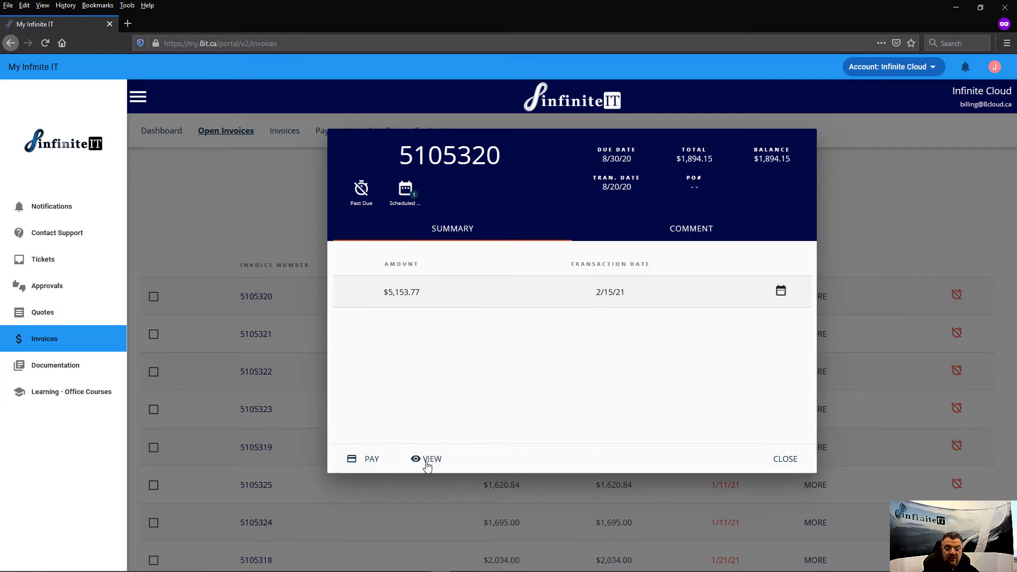
left_click(427, 460)
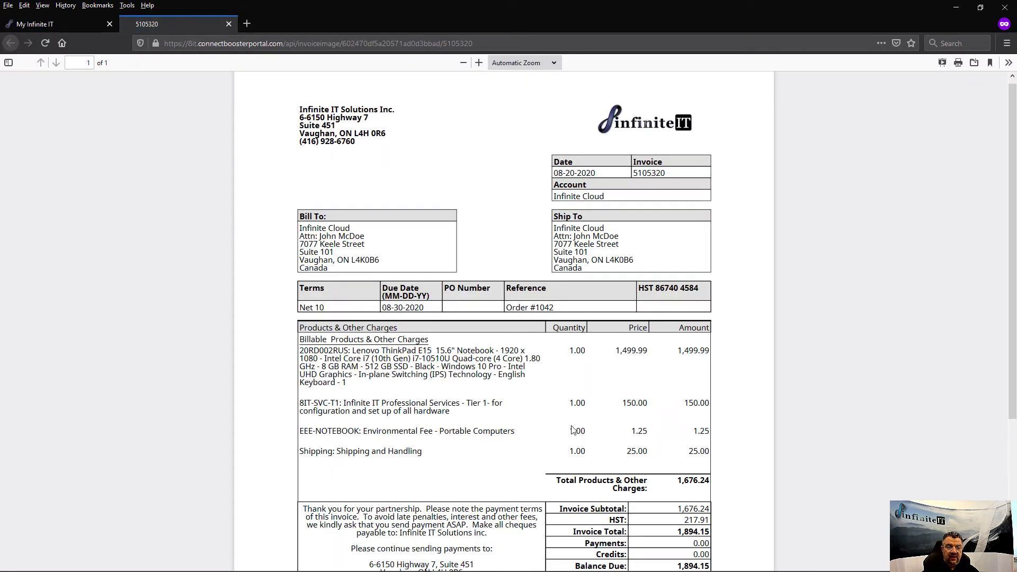
scroll(448, 300, "down", 3)
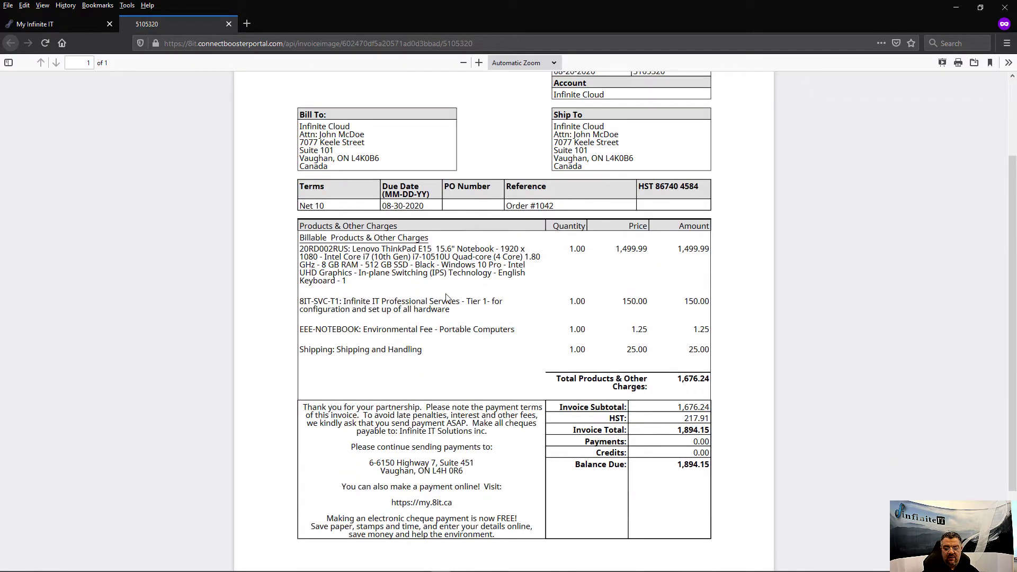
scroll(448, 300, "down", 3)
scroll(443, 292, "up", 7)
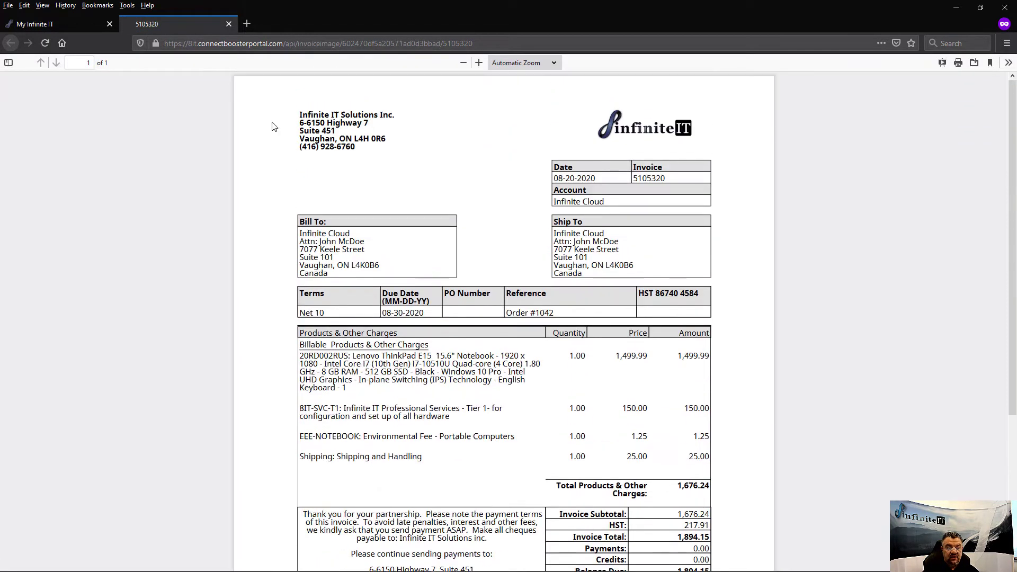
left_click(229, 24)
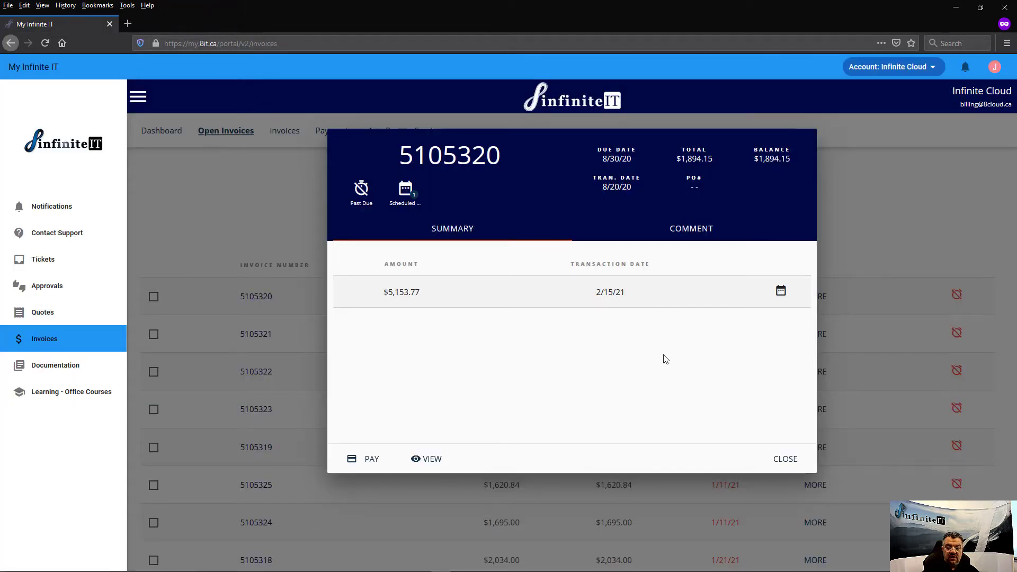
Close the invoice details and pay selected invoices 5105320, 5105321 and 5105322.
left_click(785, 459)
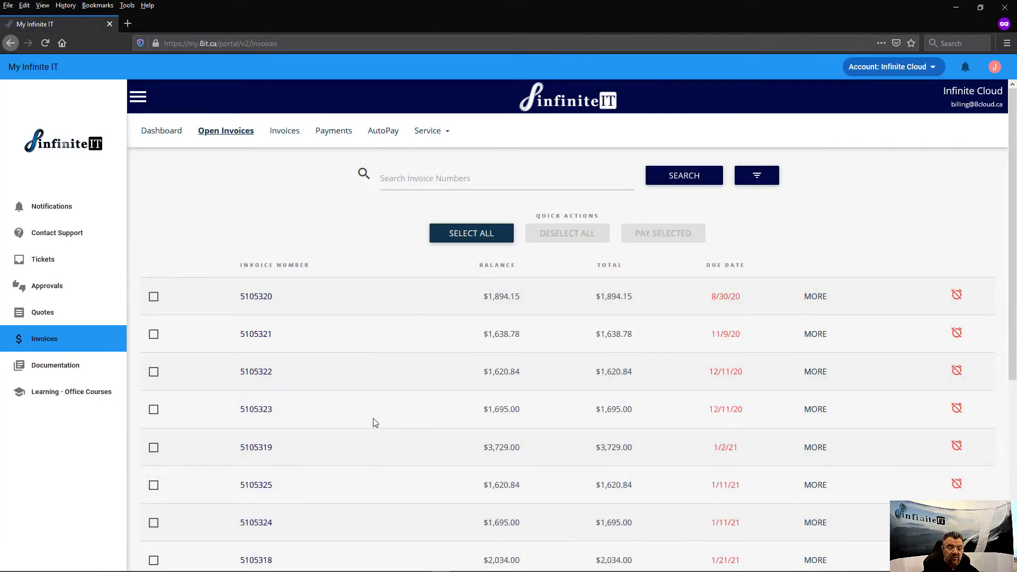
left_click(153, 297)
left_click(153, 335)
left_click(154, 372)
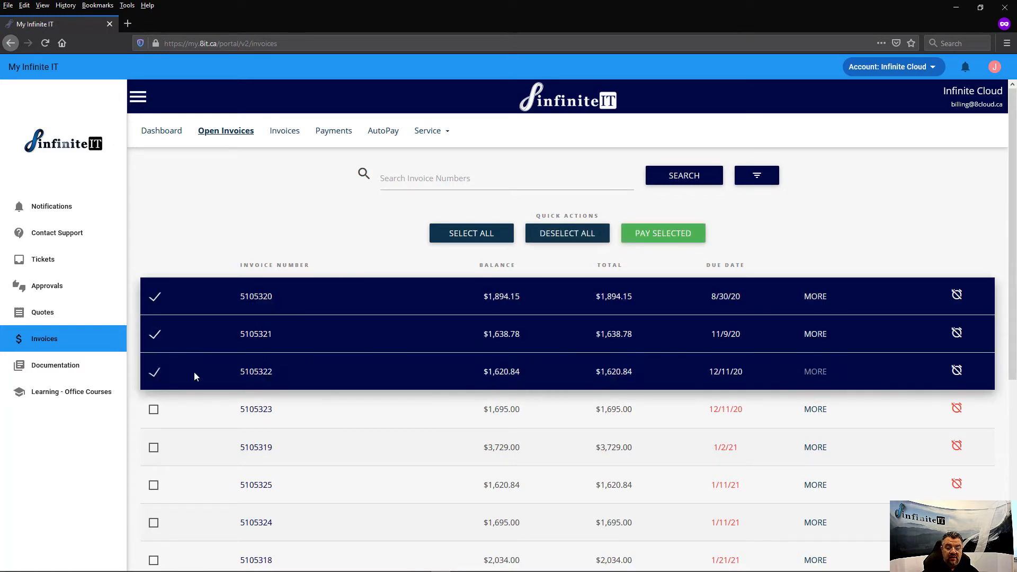
left_click(668, 243)
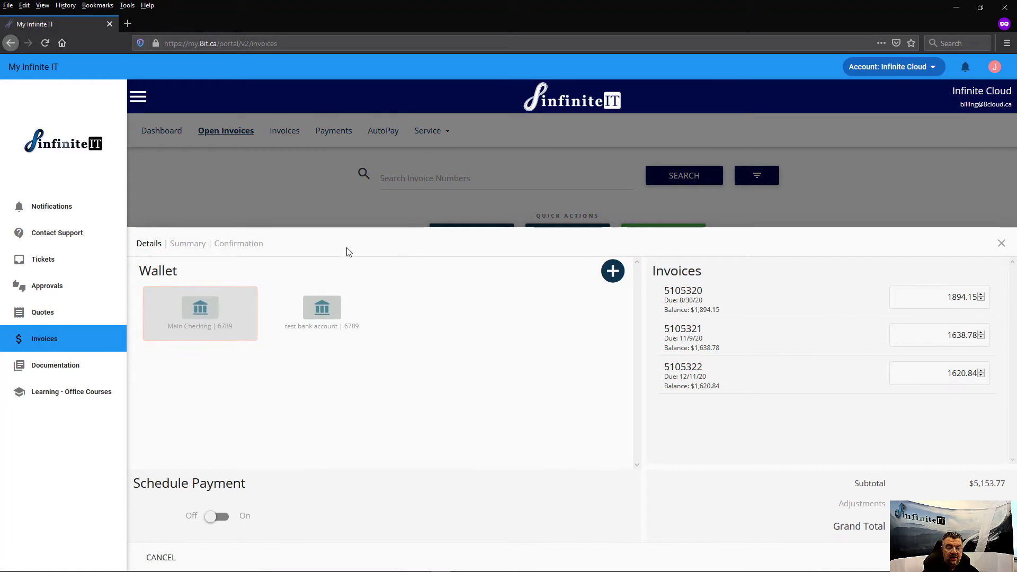
Pay from the test bank account, scheduled for 26 February 2021.
left_click(306, 315)
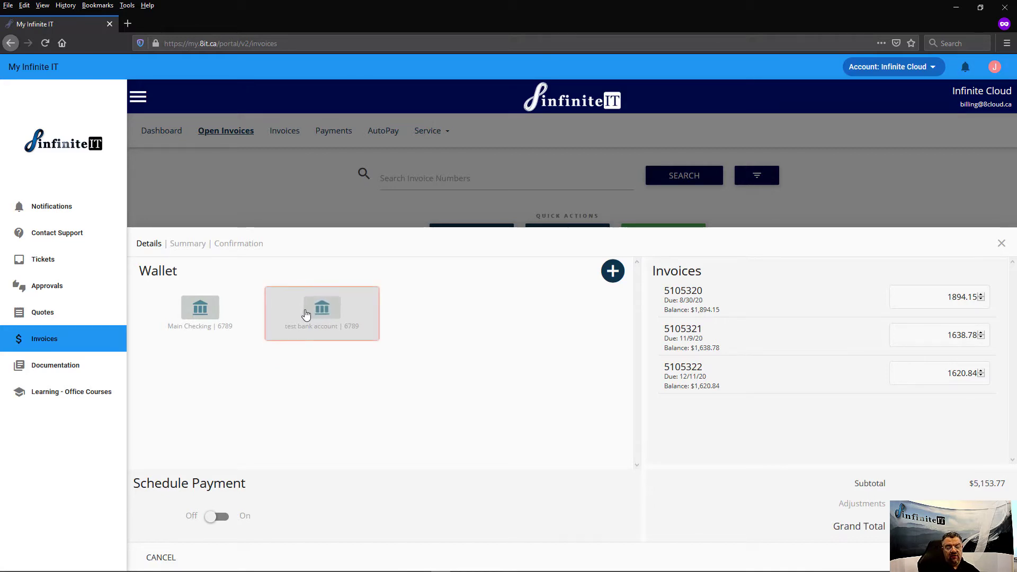
left_click(222, 519)
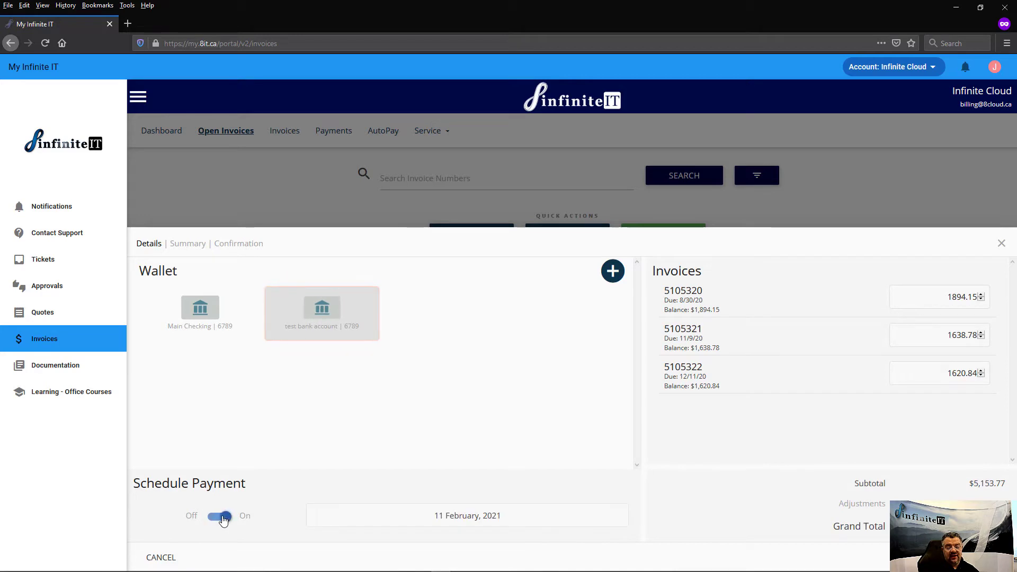
left_click(491, 519)
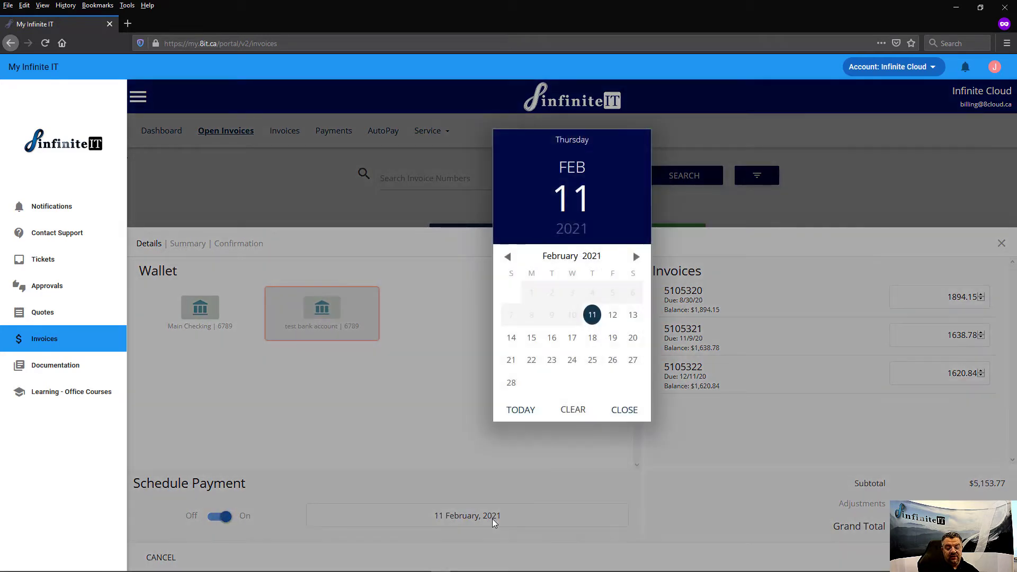
left_click(613, 360)
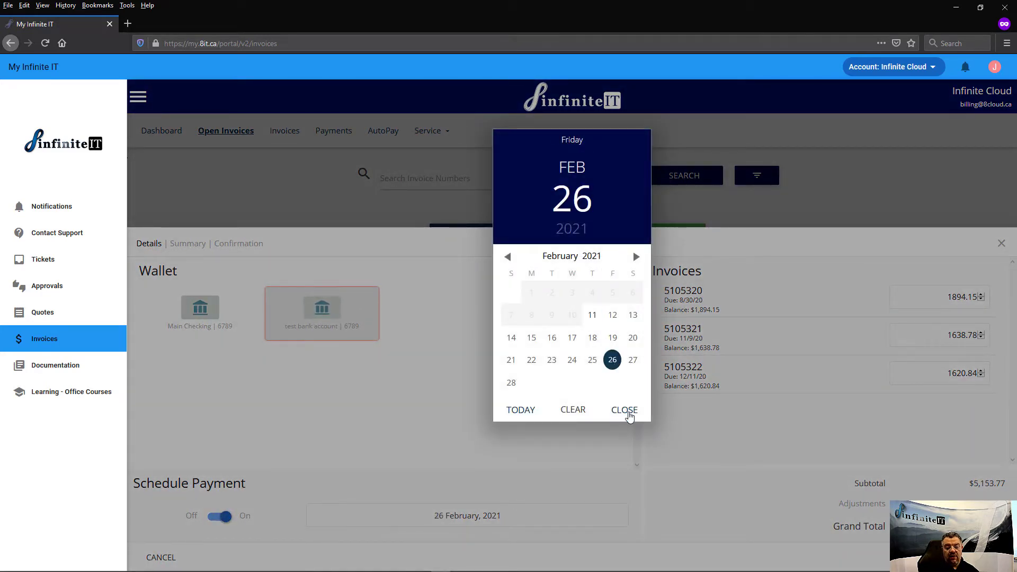
left_click(625, 411)
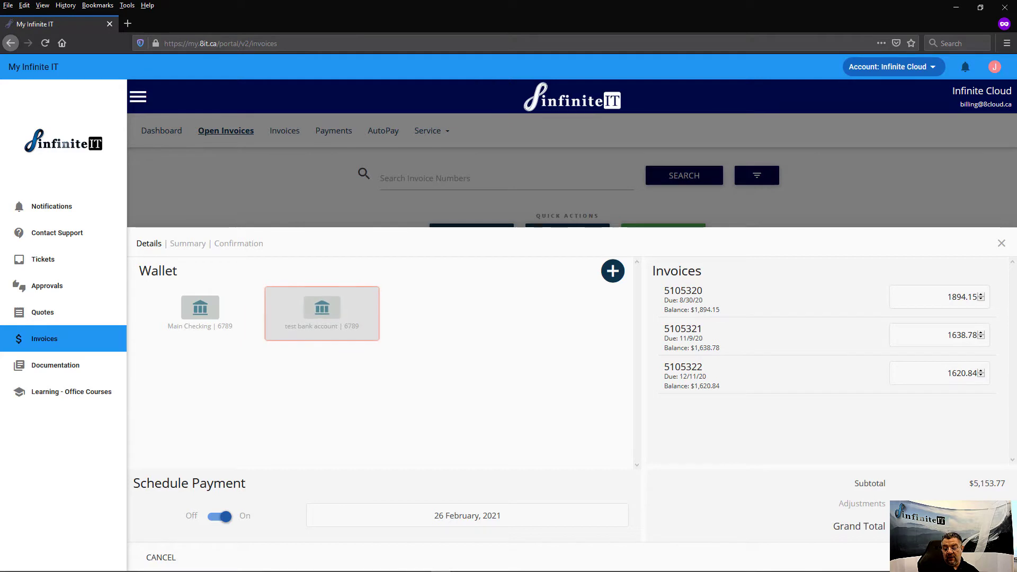
Confirm the $5,153.77 scheduled payment on the summary and dismiss the success message.
left_click(985, 557)
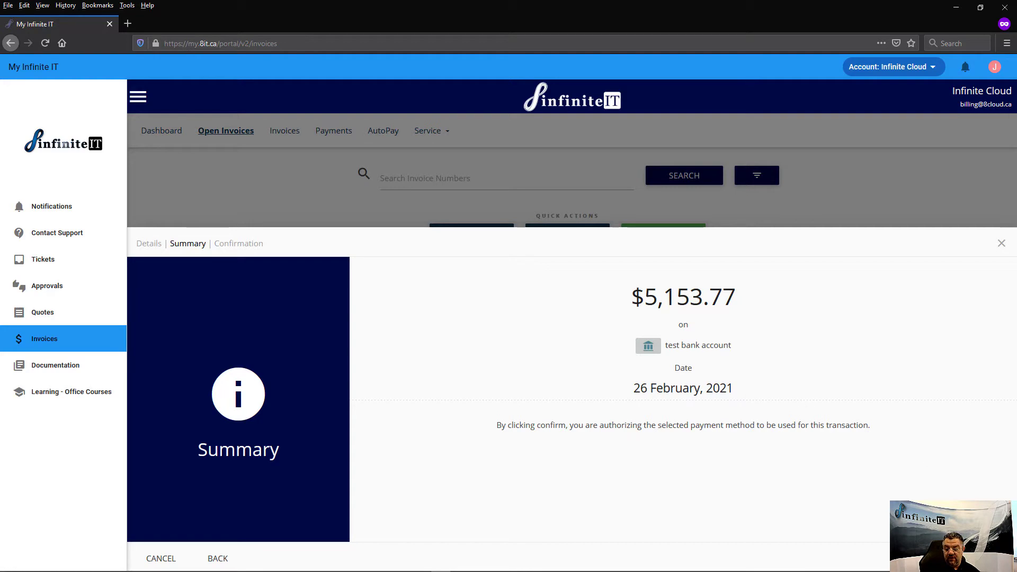
left_click(978, 559)
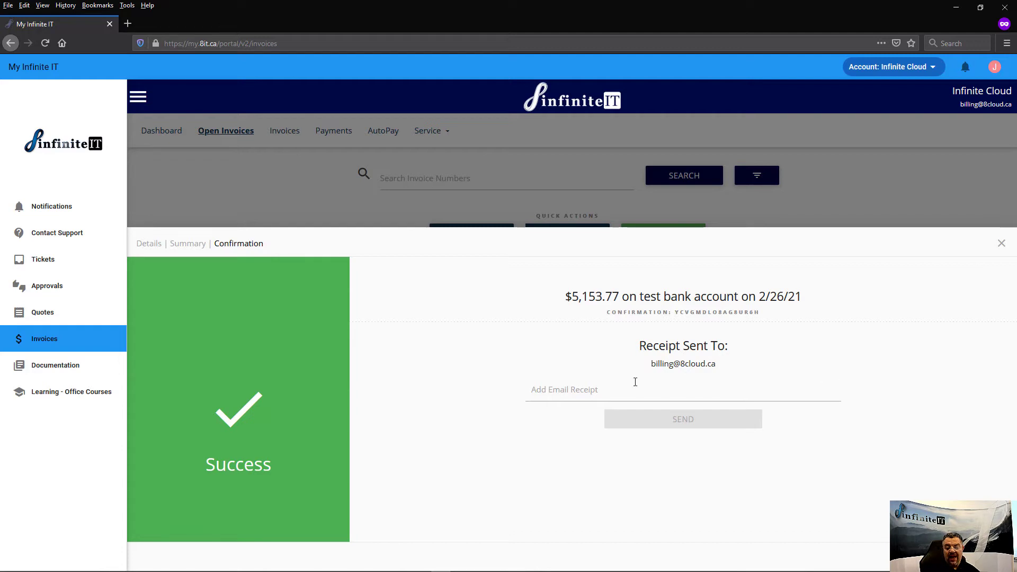
left_click(1002, 245)
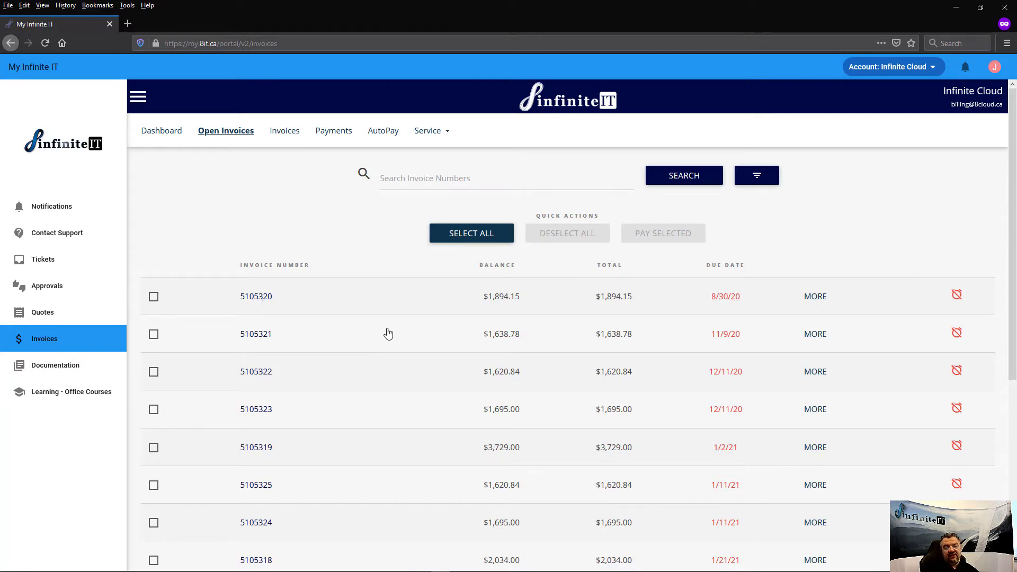
Delete the test bank account's scheduled $5,153.77 payment, then review the Main Checking one.
left_click(335, 138)
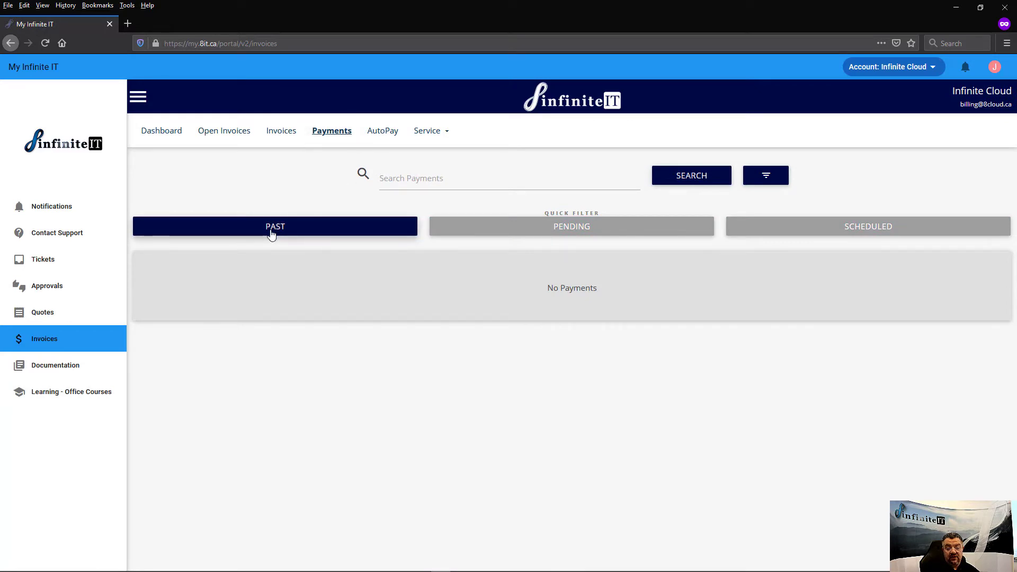
left_click(576, 233)
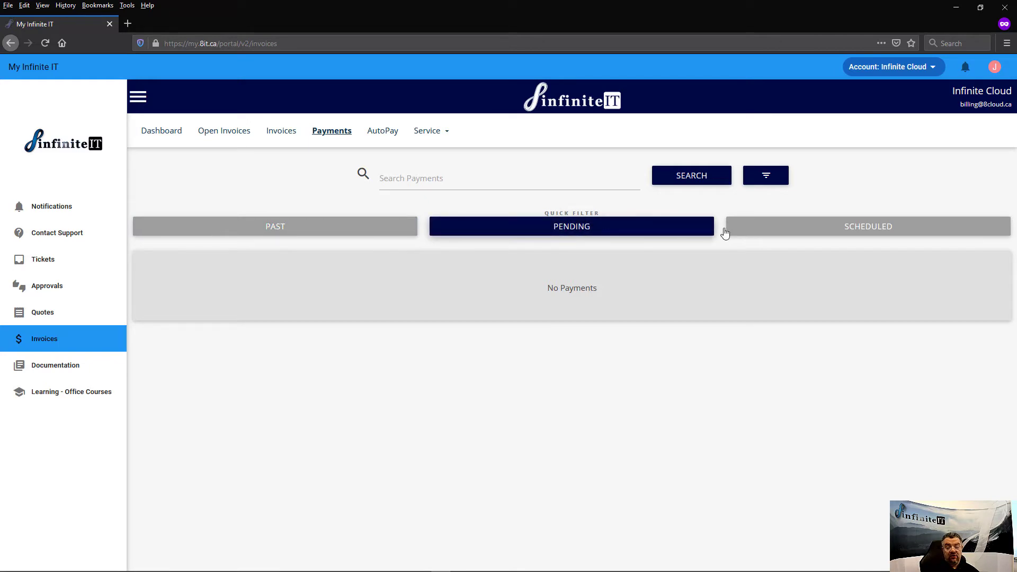
left_click(862, 230)
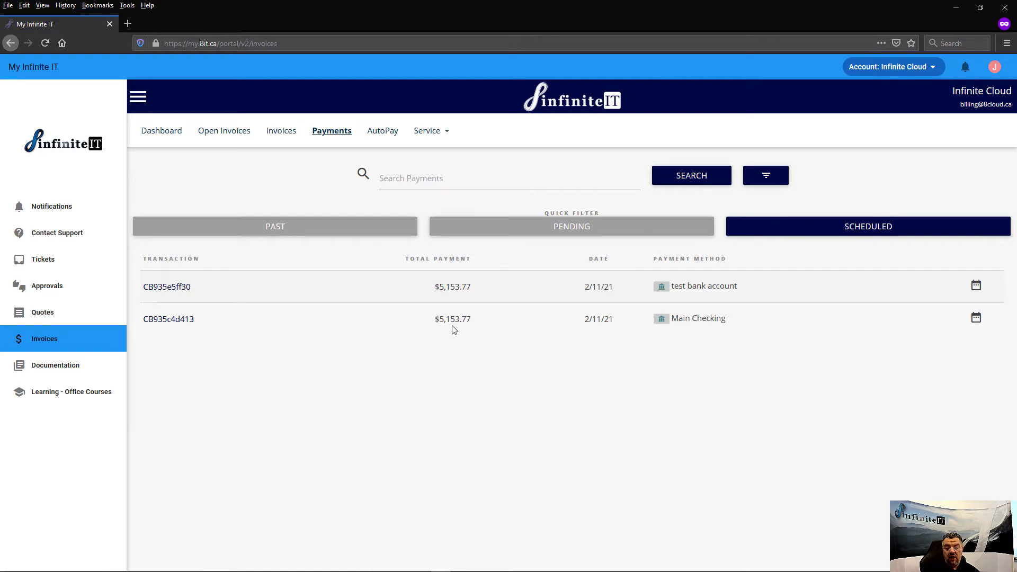
left_click(527, 322)
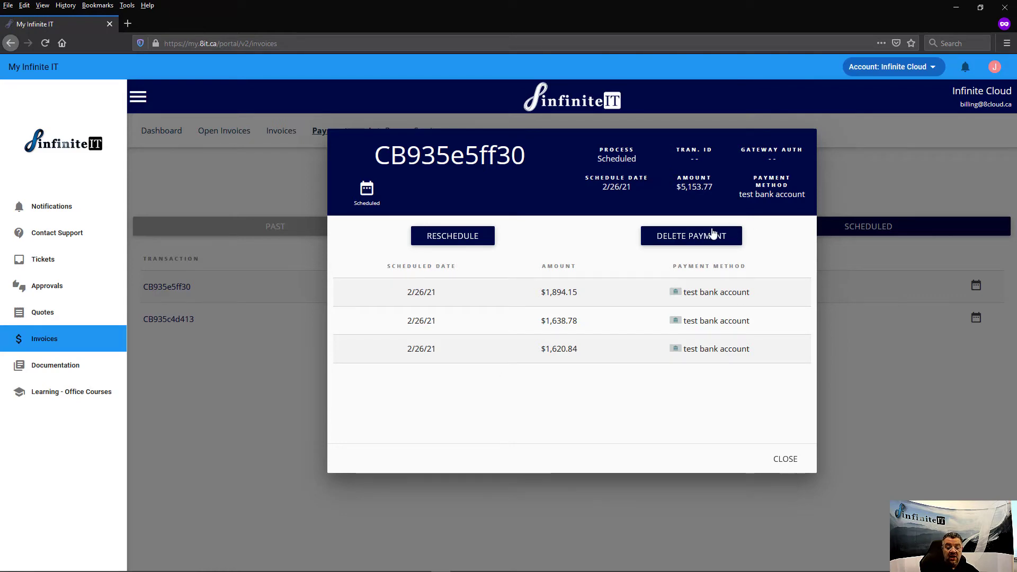
left_click(694, 242)
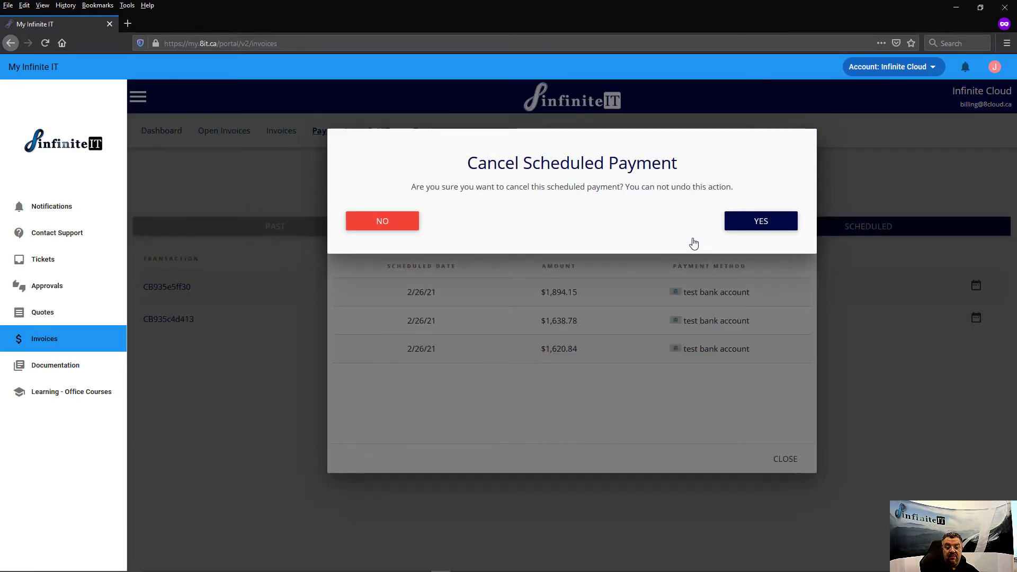
left_click(765, 223)
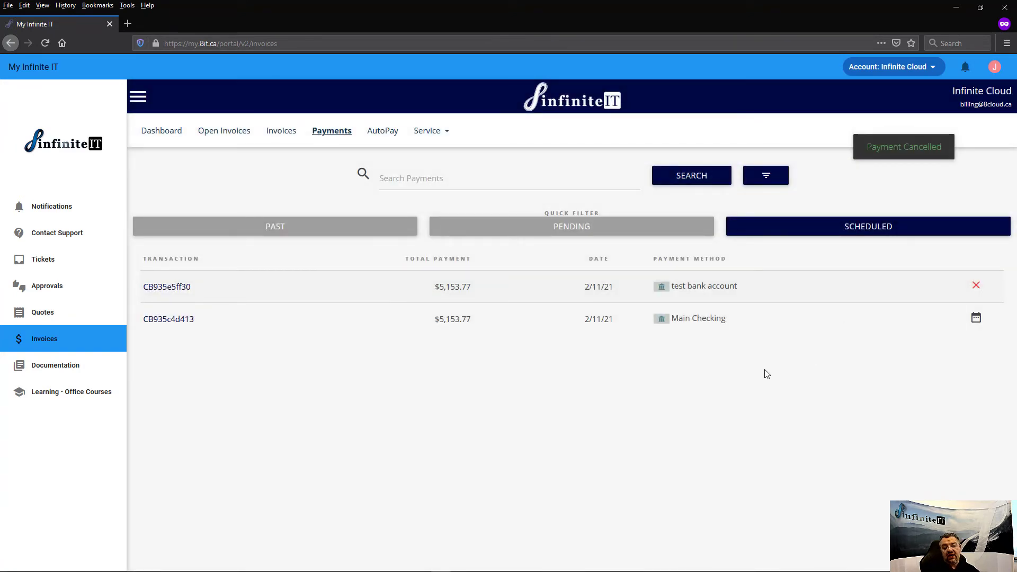
left_click(161, 324)
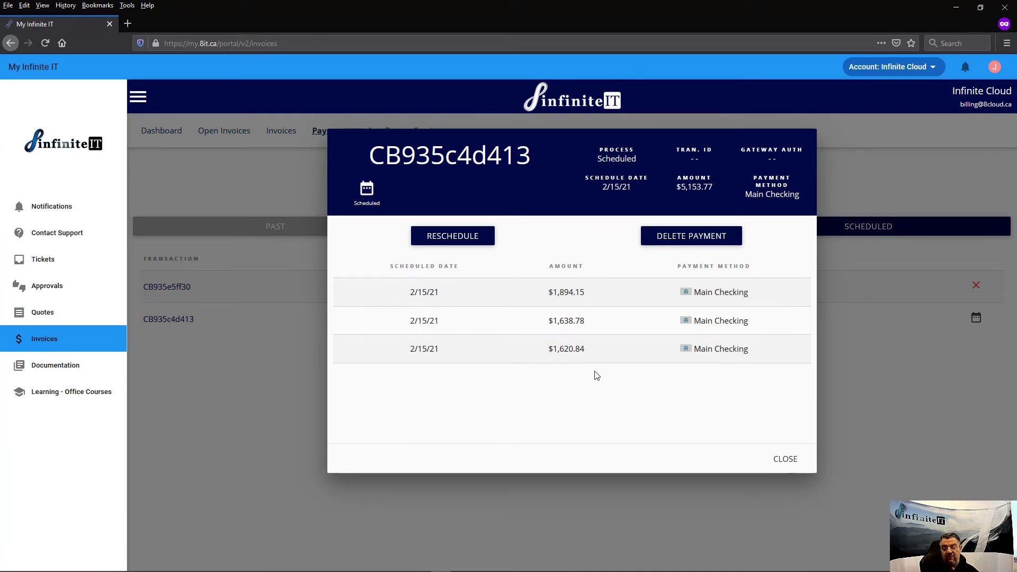
left_click(779, 460)
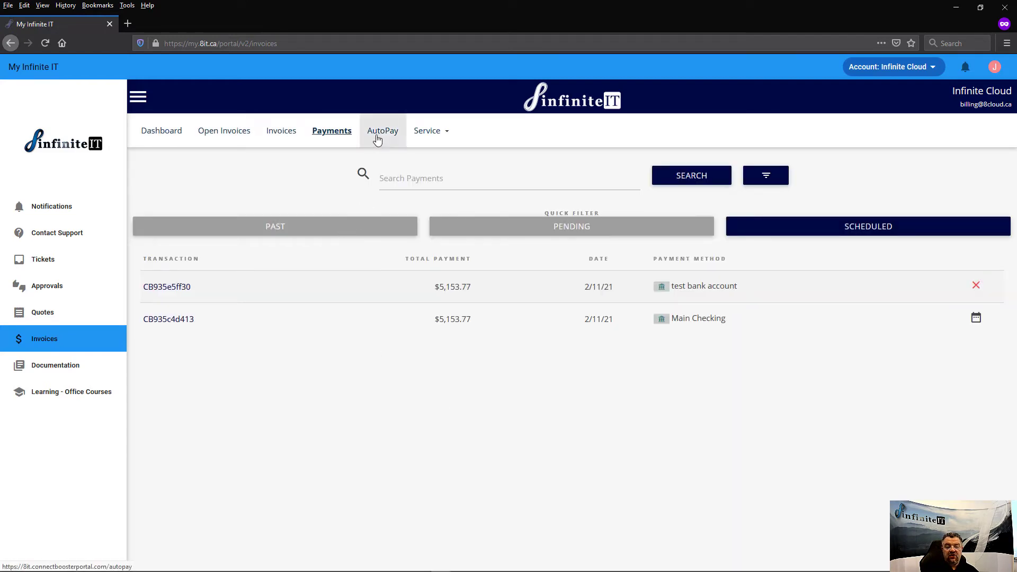
Go to AutoPay and add a NEW AutoPay entry.
left_click(377, 139)
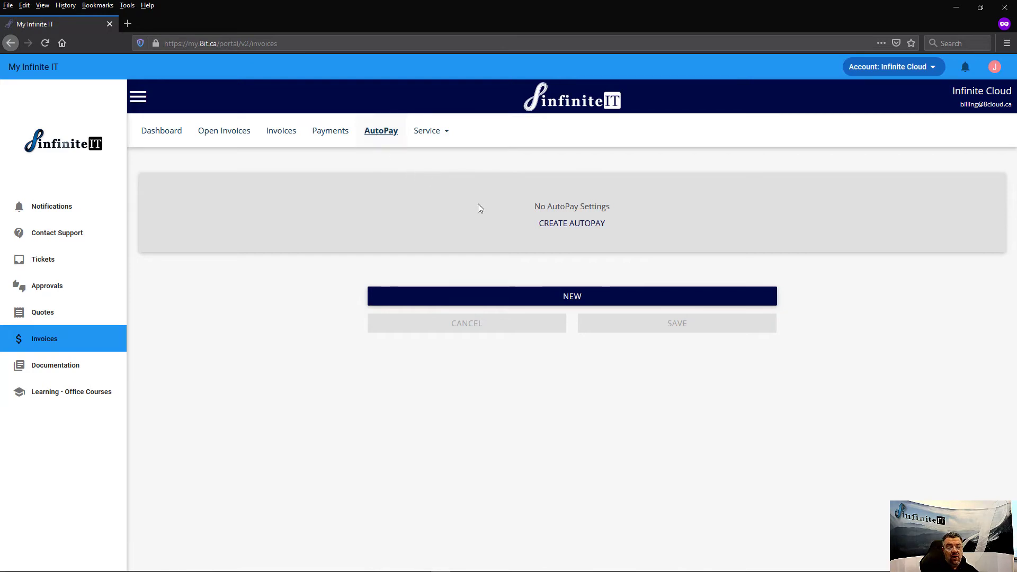
left_click(571, 297)
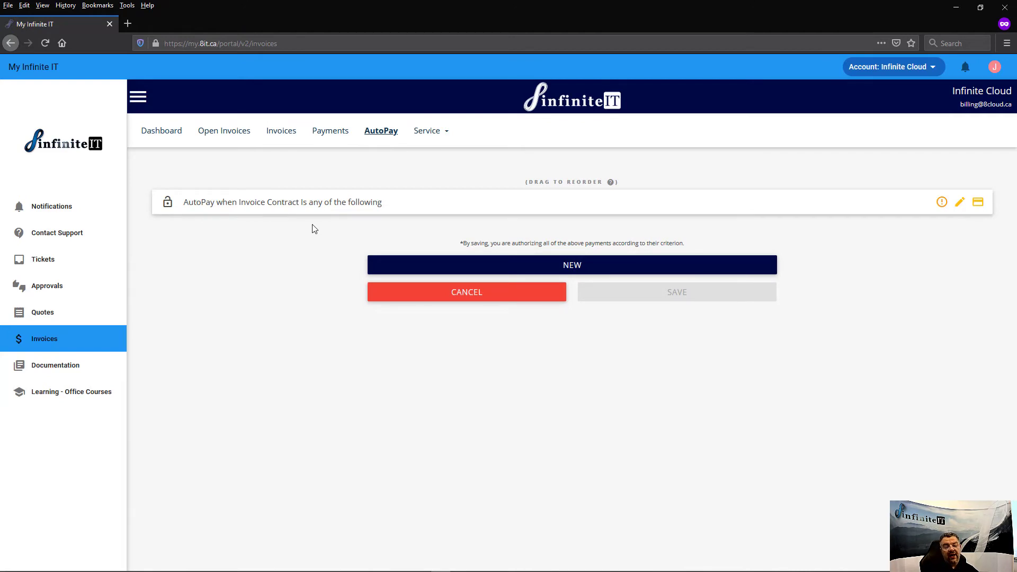
Add another AutoPay rule paying from Main Checking with Autopay Type Contract.
left_click(572, 265)
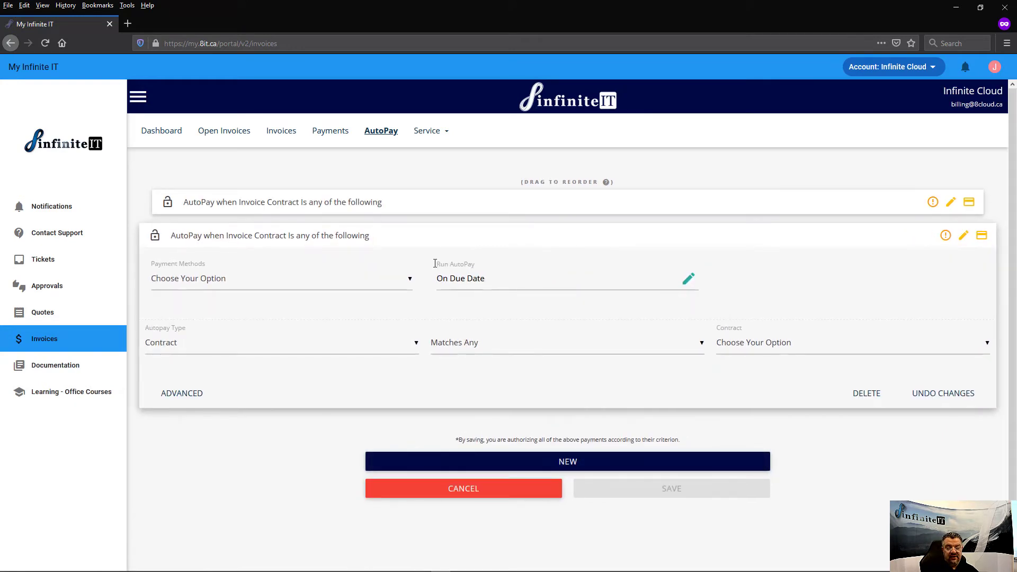
left_click(406, 282)
left_click(239, 308)
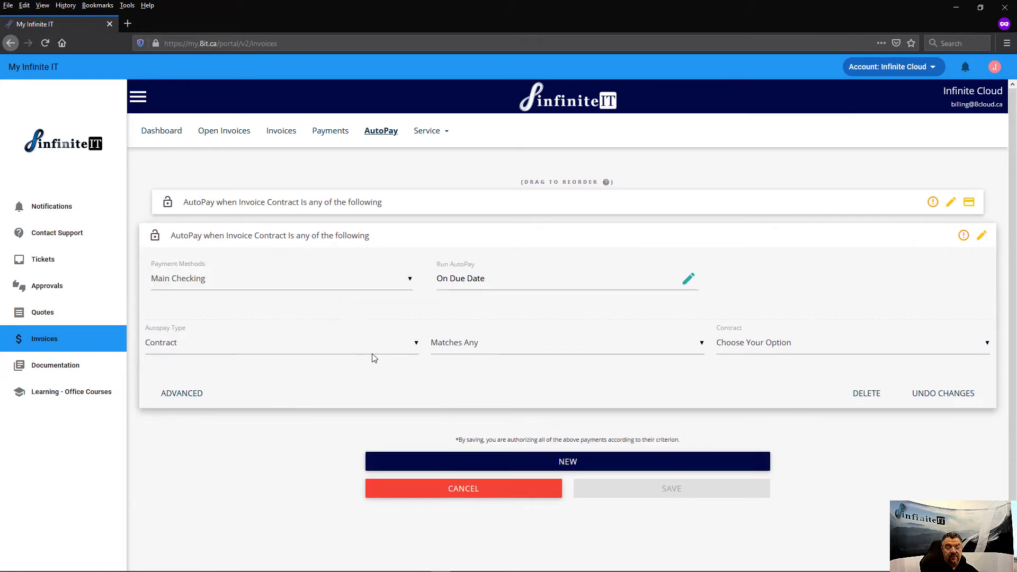
left_click(407, 347)
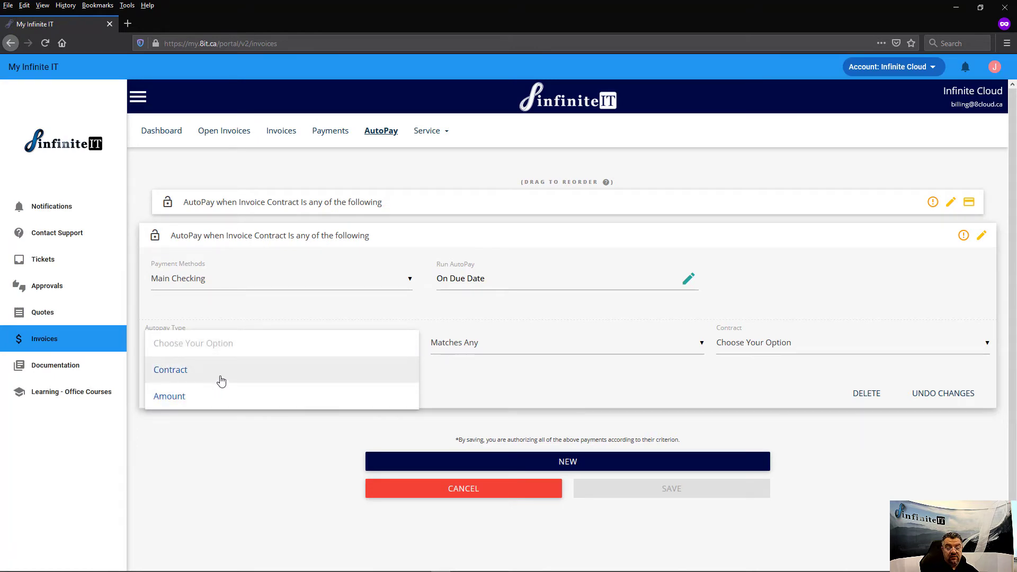
left_click(238, 372)
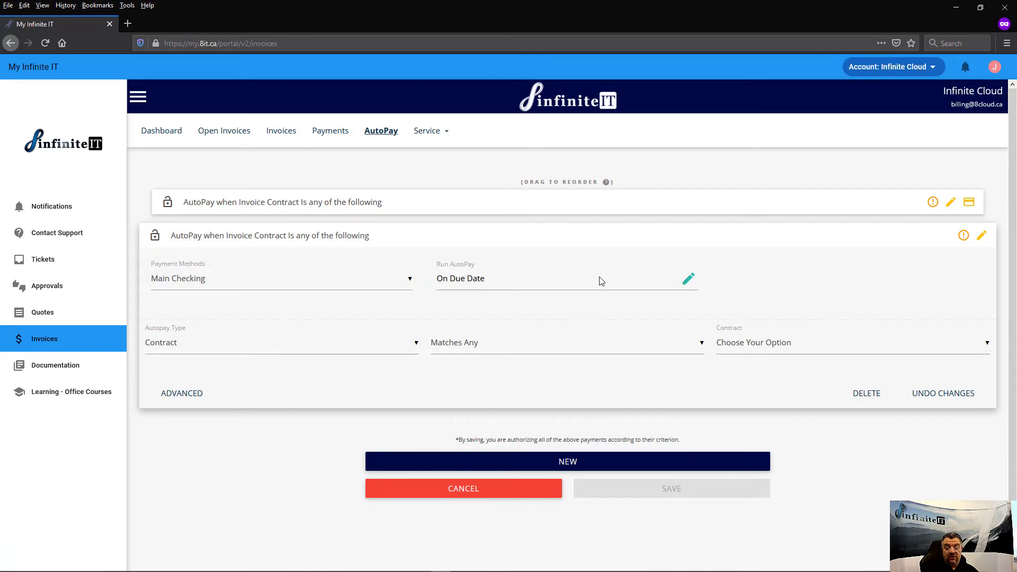
Set the rule to run on the 15th day of each month.
left_click(688, 279)
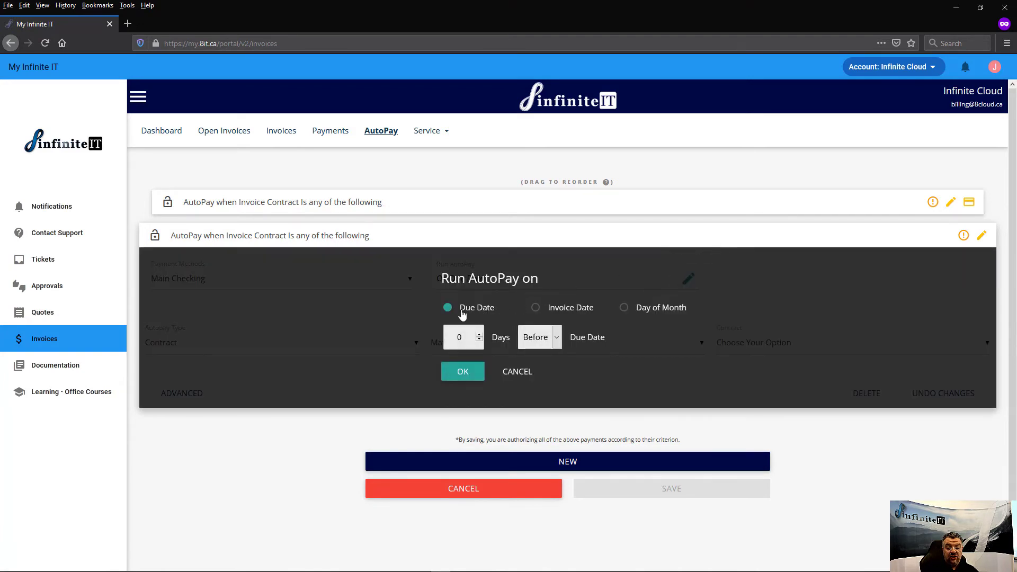
left_click(624, 309)
left_click(512, 341)
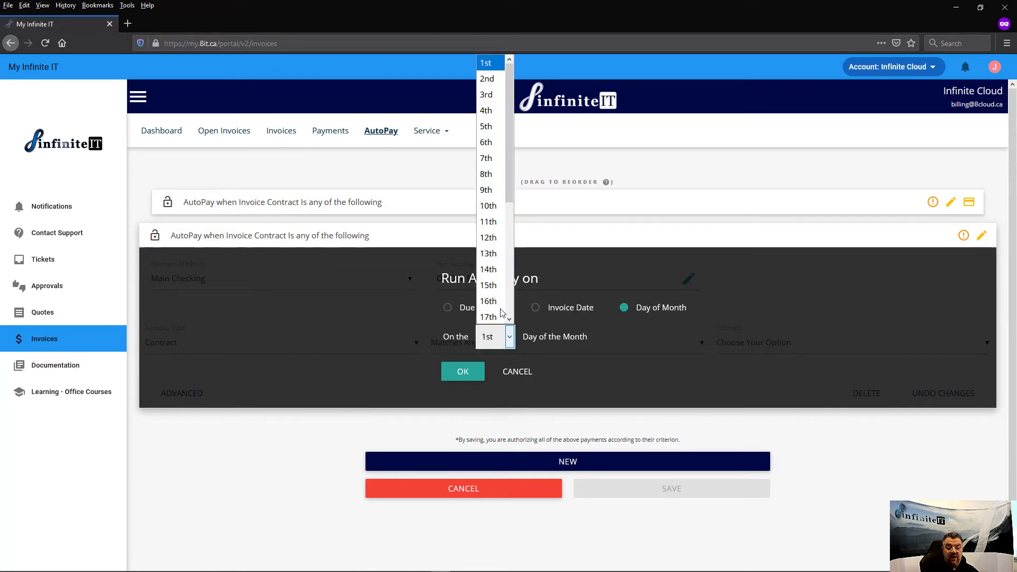
left_click(490, 281)
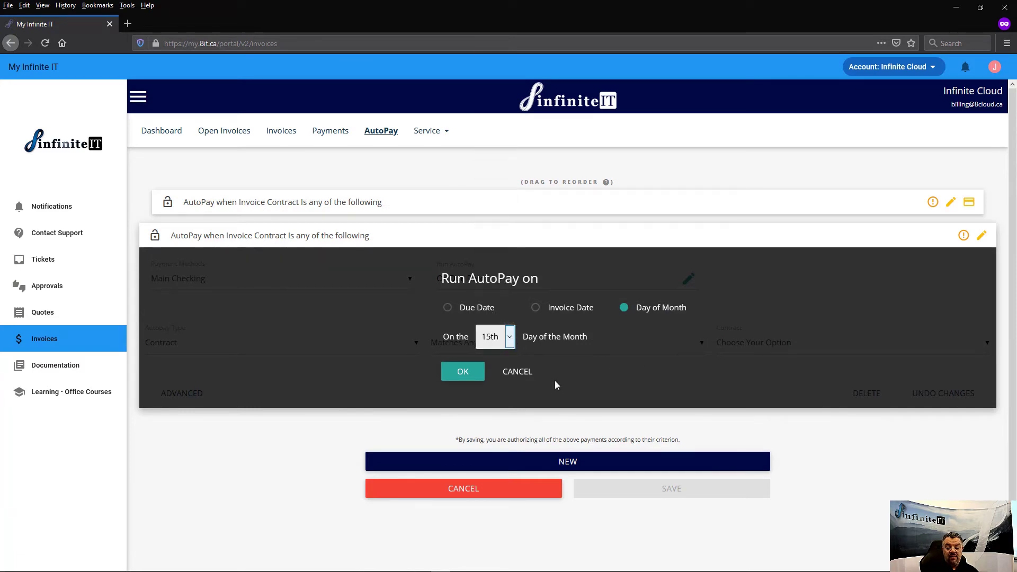
left_click(457, 374)
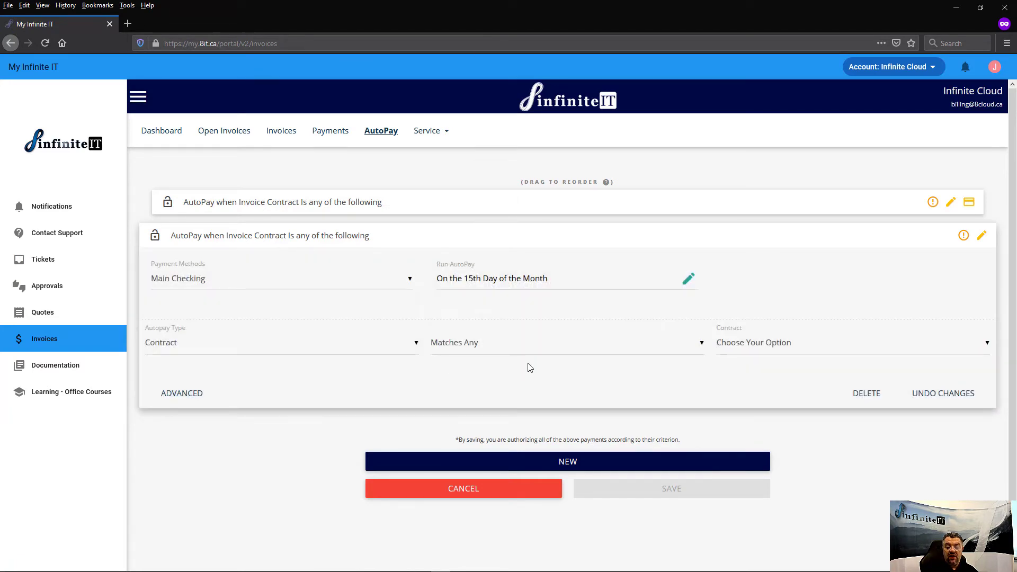
Apply the rule to (No Contract) invoices with the Matches Any condition.
left_click(759, 348)
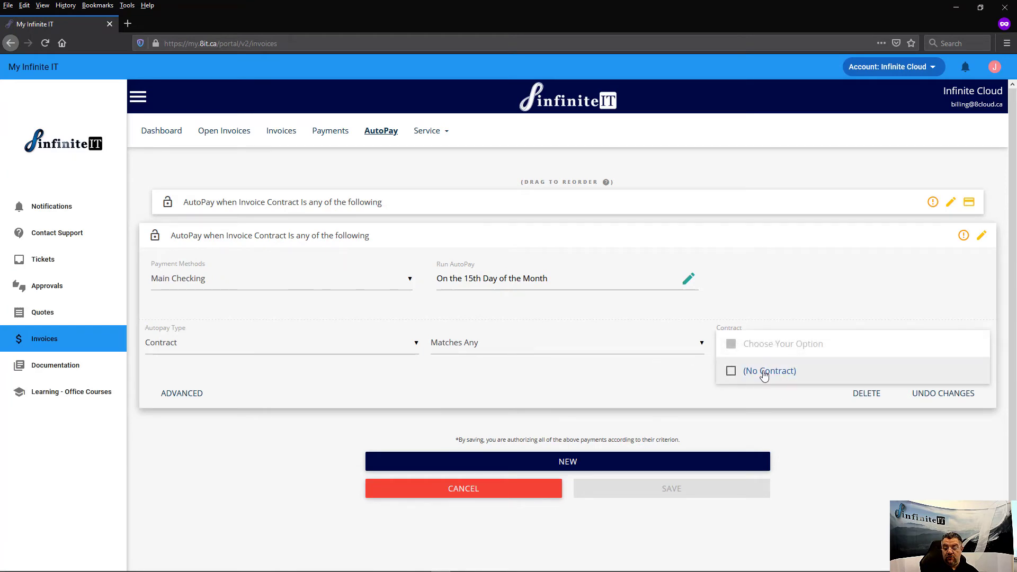
left_click(763, 373)
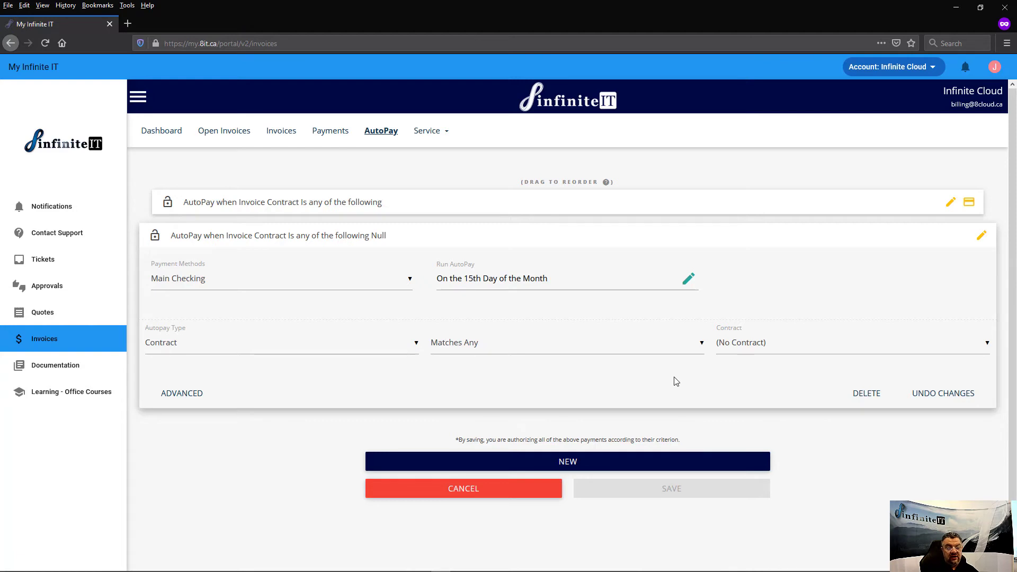
left_click(571, 348)
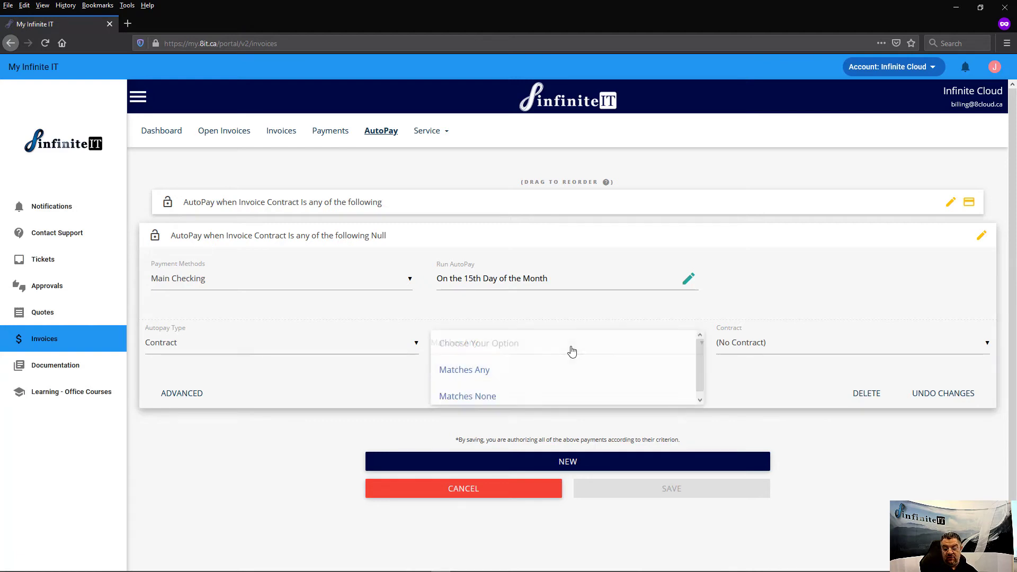
left_click(496, 380)
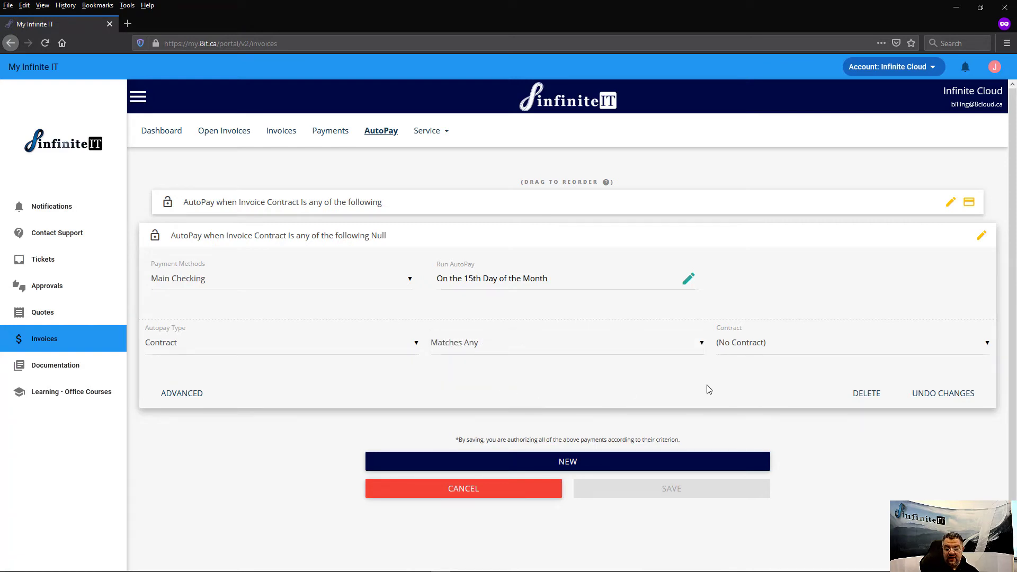